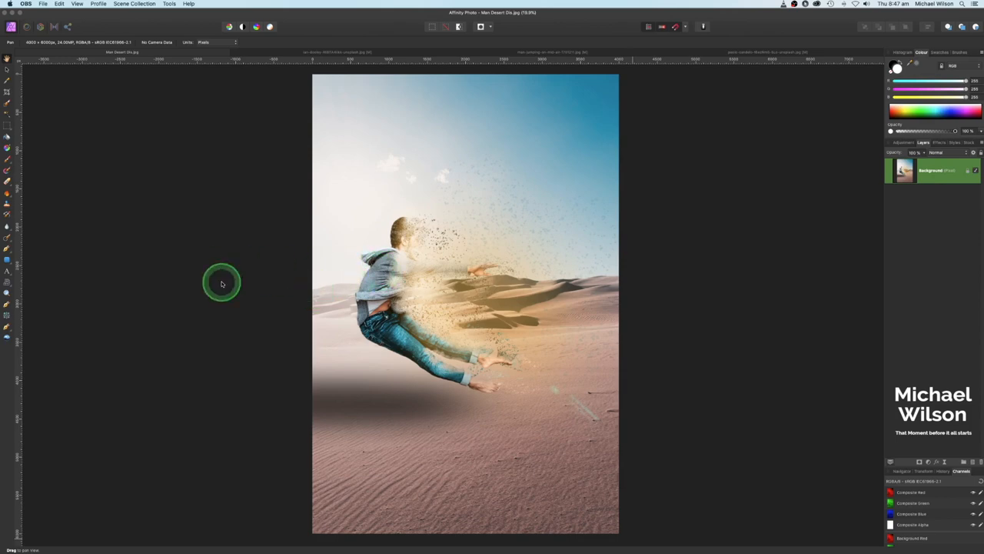
Step: Switch to Safari and look over the Affinity Jack YouTube channel's uploads and Affinity Photo tutorials
key(super+Tab)
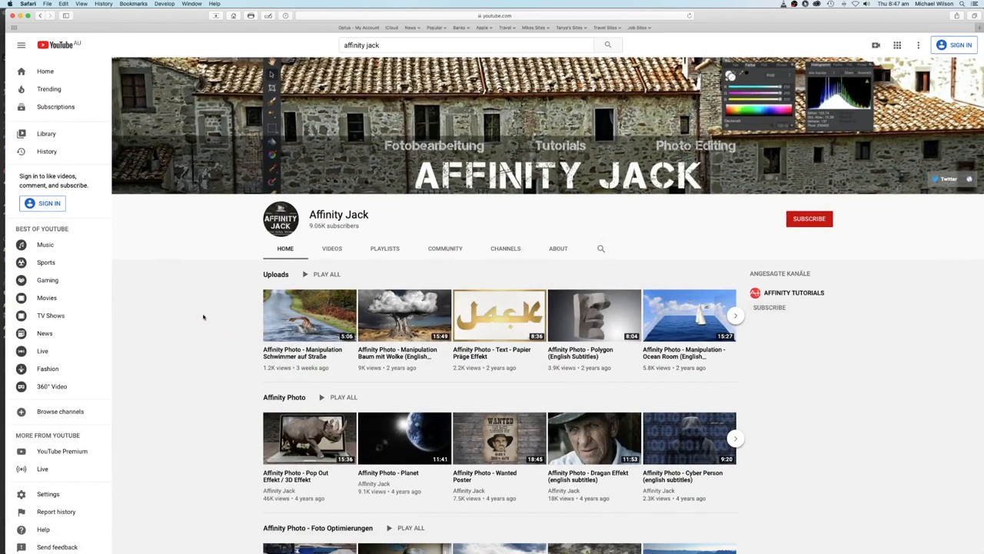
scroll(203, 317, down, 1)
scroll(203, 317, down, 1)
scroll(203, 317, up, 1)
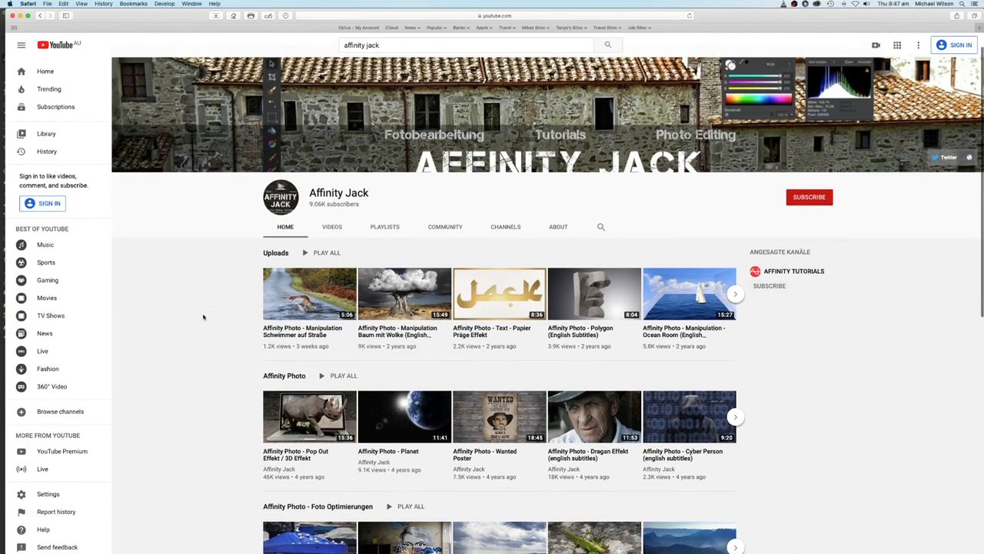
scroll(203, 317, down, 1)
click(576, 322)
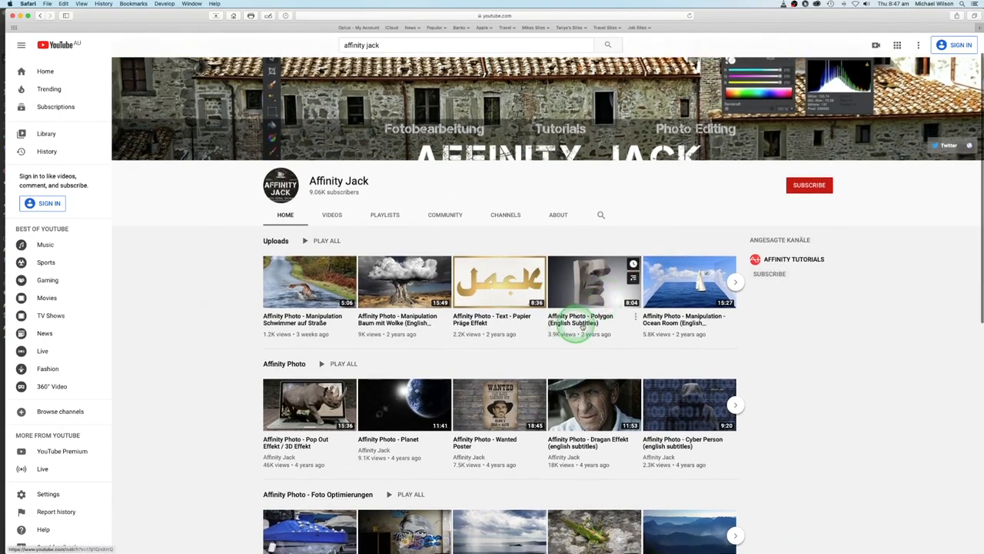
scroll(568, 328, up, 3)
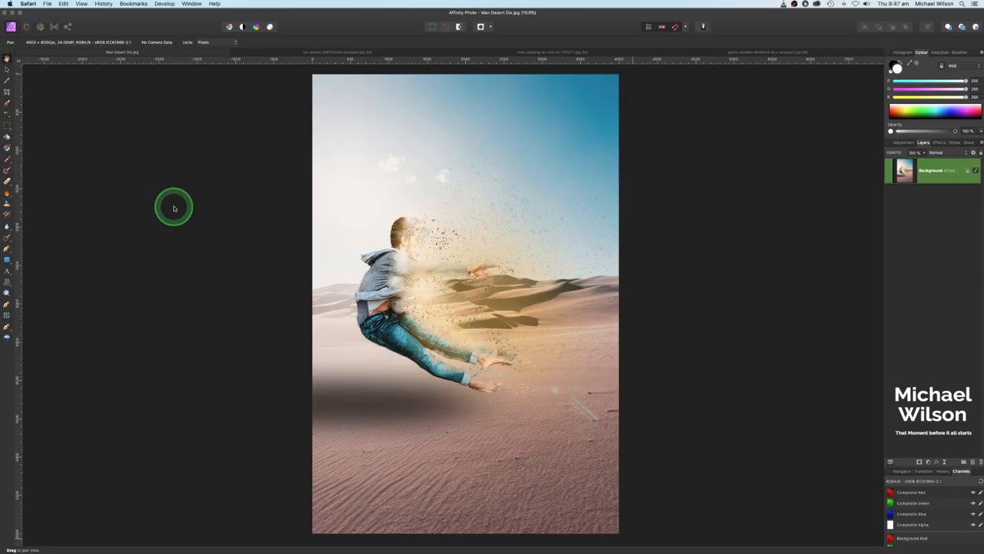
Step: Copy the selected jumping man from his photo and paste him into the desert photo document
click(408, 52)
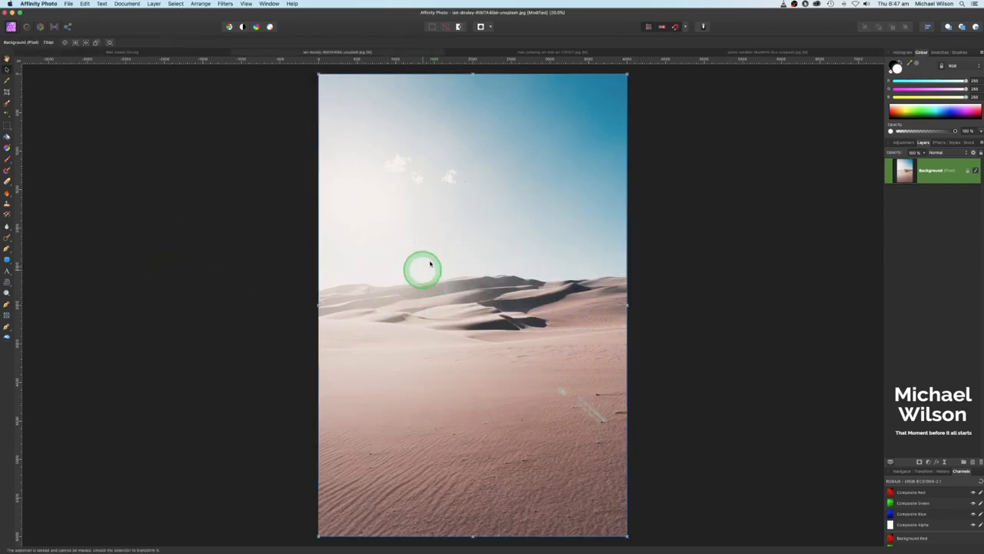
click(570, 52)
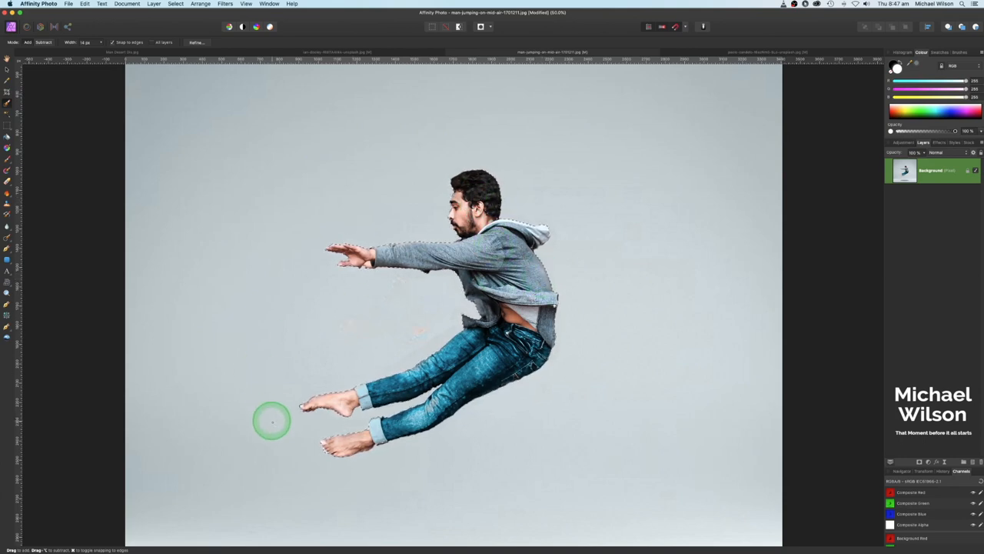
key(alt)
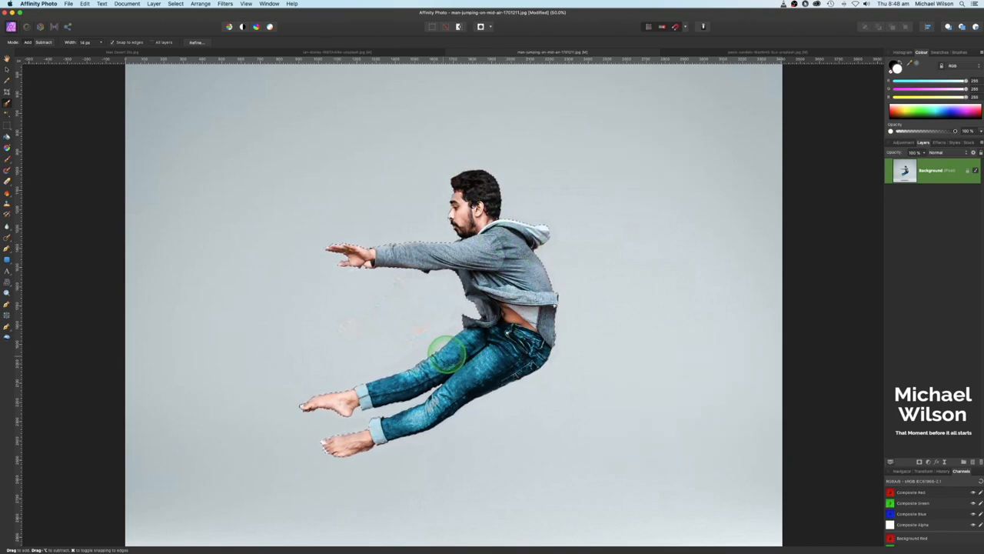
key(super+c)
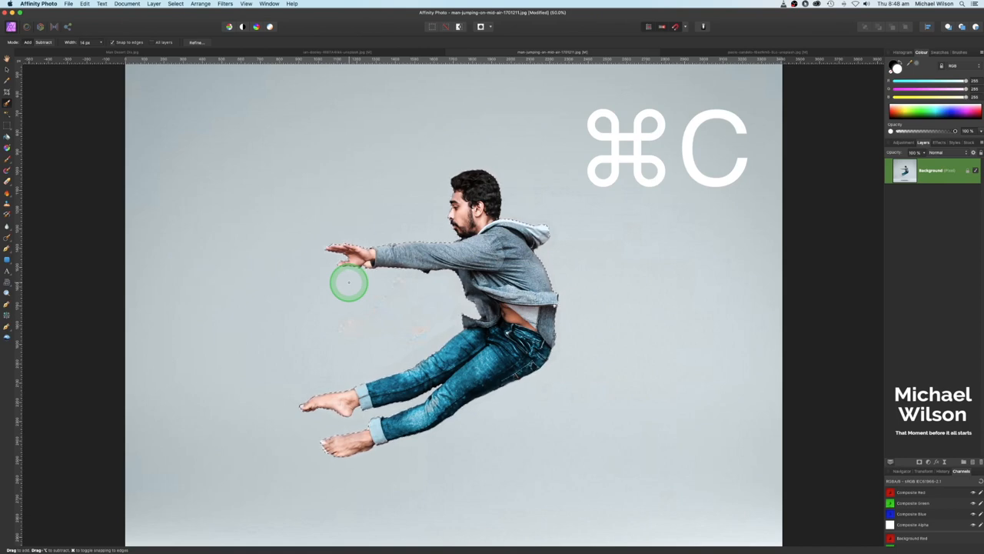
click(337, 52)
key(super+v)
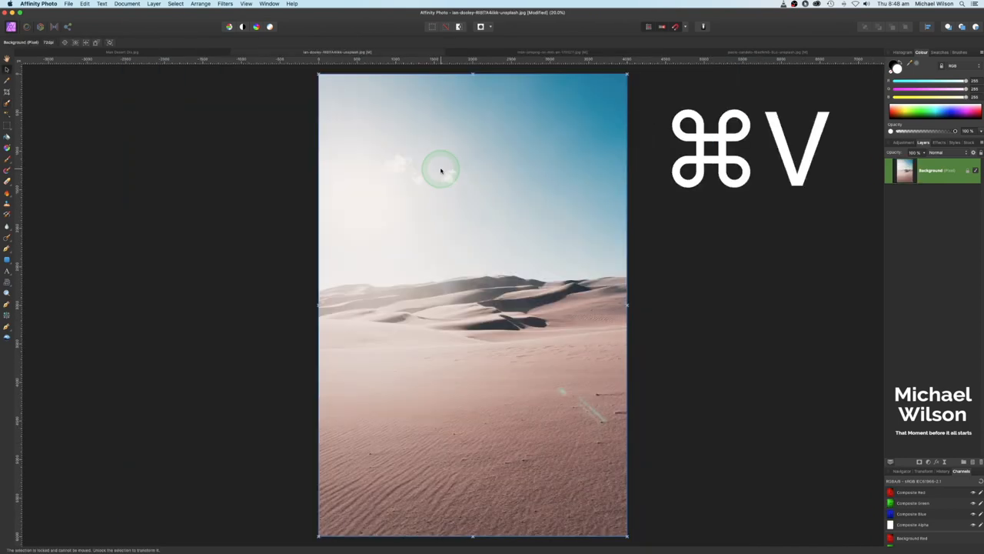
Step: Flip the man horizontally, enlarge him slightly and place him over the dunes in the left half of the desert image
drag(499, 266, 560, 339)
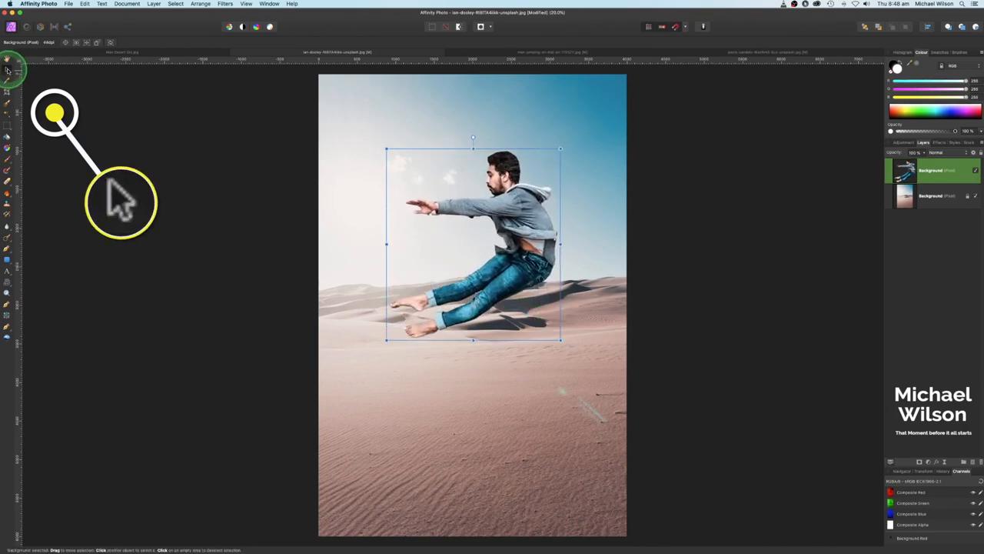
click(200, 4)
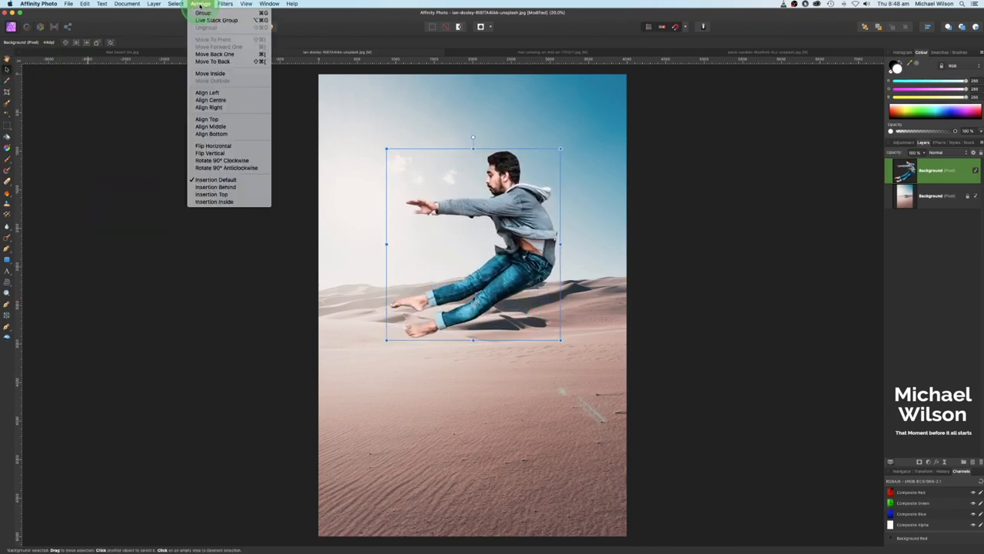
click(219, 145)
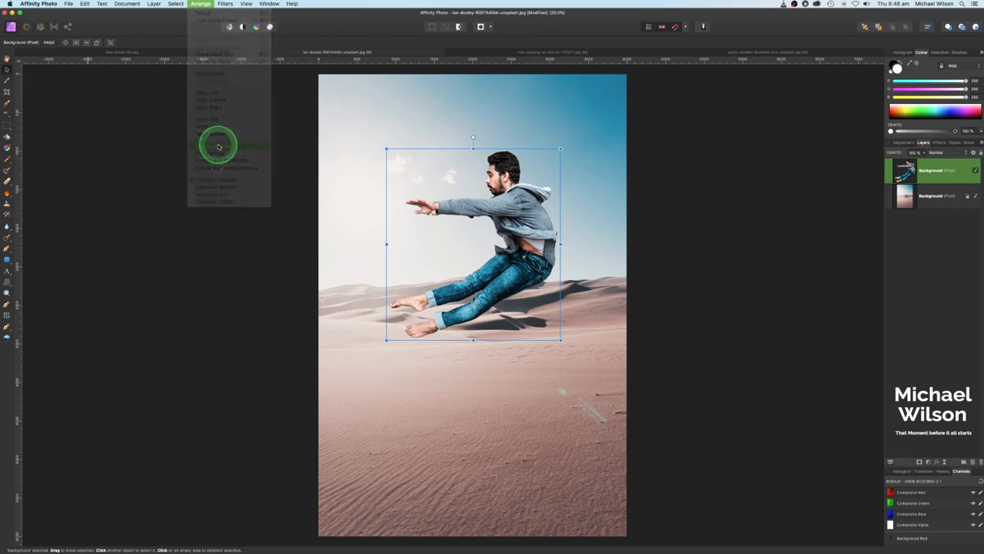
drag(469, 178, 427, 251)
mouse_move(522, 408)
mouse_down()
mouse_move(539, 402)
mouse_move(536, 415)
mouse_up()
click(421, 351)
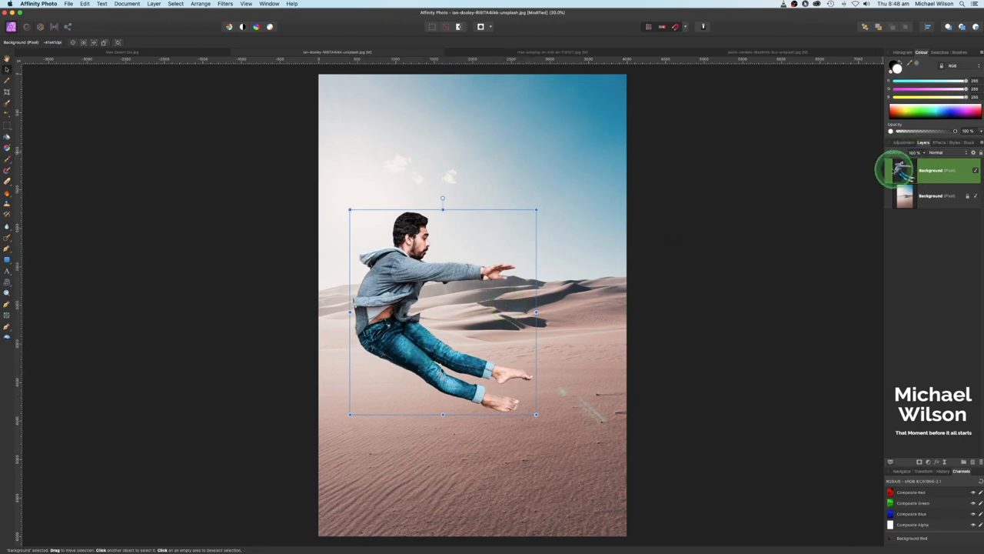
Step: Duplicate the man layer and open the lower copy in the Liquify Persona
key(super+j)
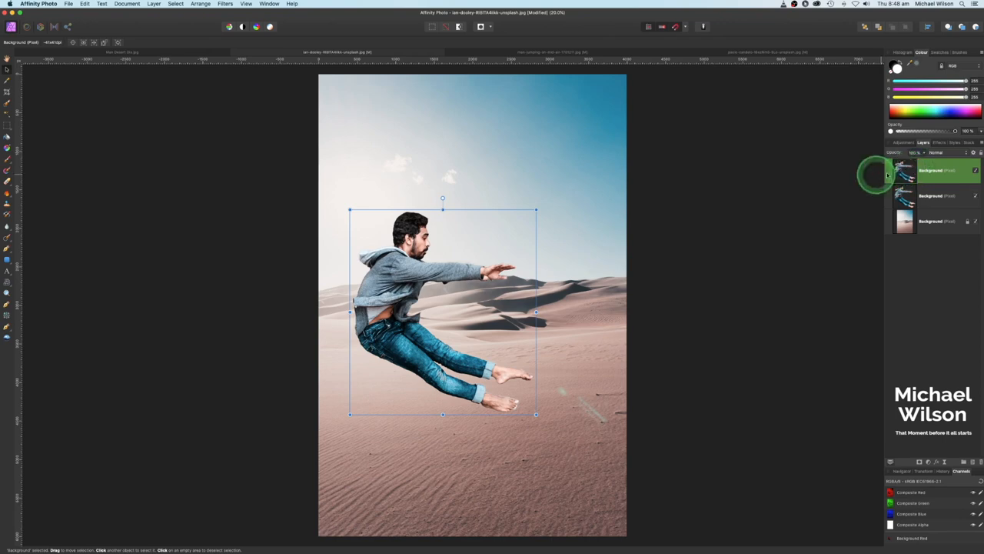
click(937, 196)
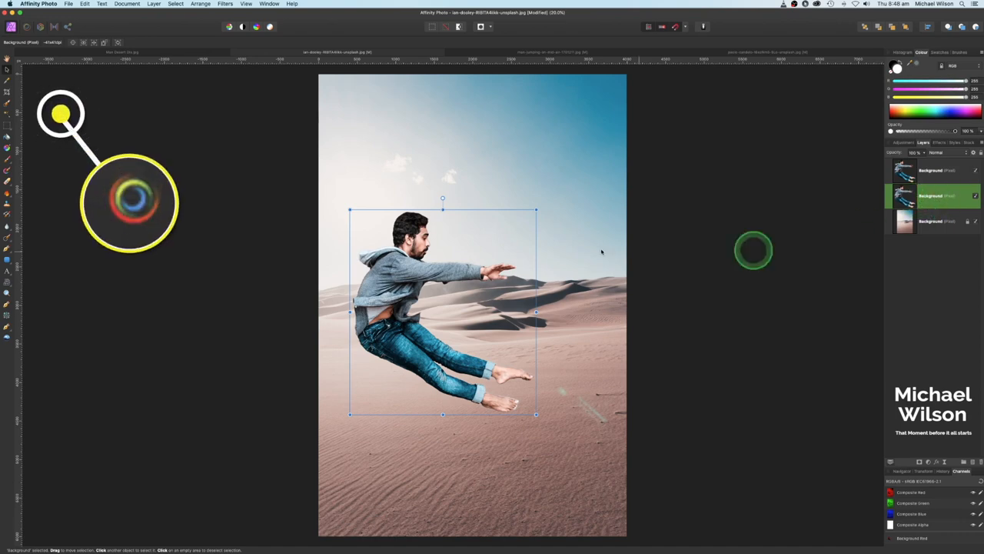
click(26, 28)
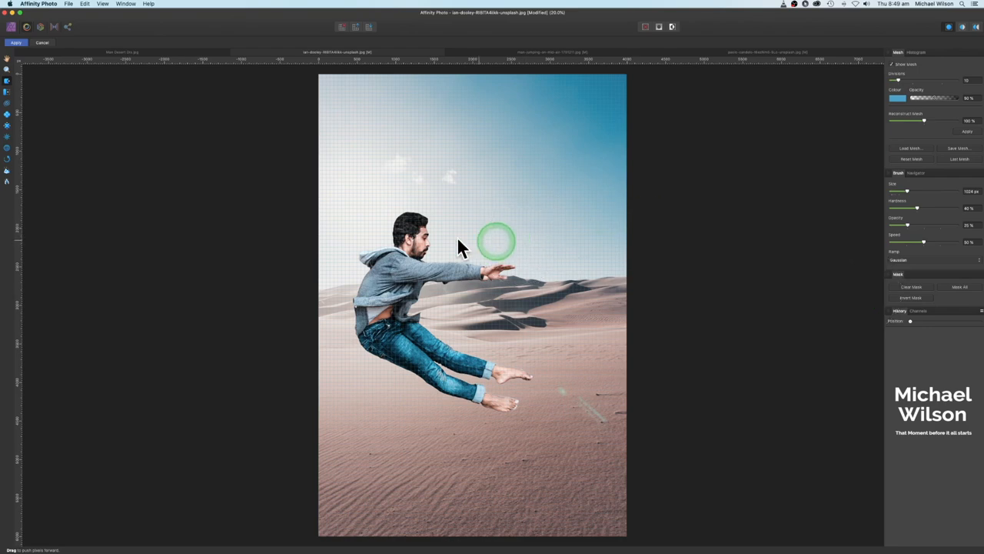
Step: Push the lower copy's head, arm, torso, legs and feet out to the right with Liquify Push Forward, and apply the distortion
drag(420, 240, 507, 242)
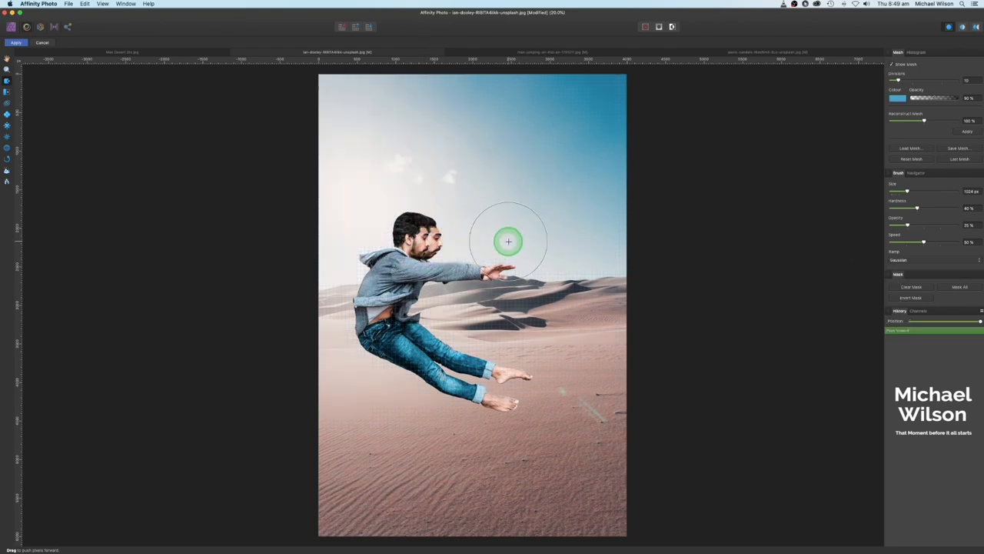
drag(422, 240, 505, 234)
mouse_move(404, 283)
mouse_down()
mouse_move(451, 266)
mouse_move(560, 269)
mouse_up()
drag(514, 266, 578, 269)
drag(432, 292, 530, 277)
drag(423, 294, 469, 298)
mouse_move(400, 307)
mouse_down()
mouse_move(499, 318)
mouse_move(477, 336)
mouse_up()
drag(450, 338, 568, 379)
drag(523, 376, 569, 381)
drag(520, 404, 563, 403)
drag(450, 314, 492, 319)
mouse_move(454, 319)
mouse_down()
mouse_move(488, 323)
mouse_move(503, 361)
mouse_move(513, 361)
mouse_up()
drag(440, 372, 501, 396)
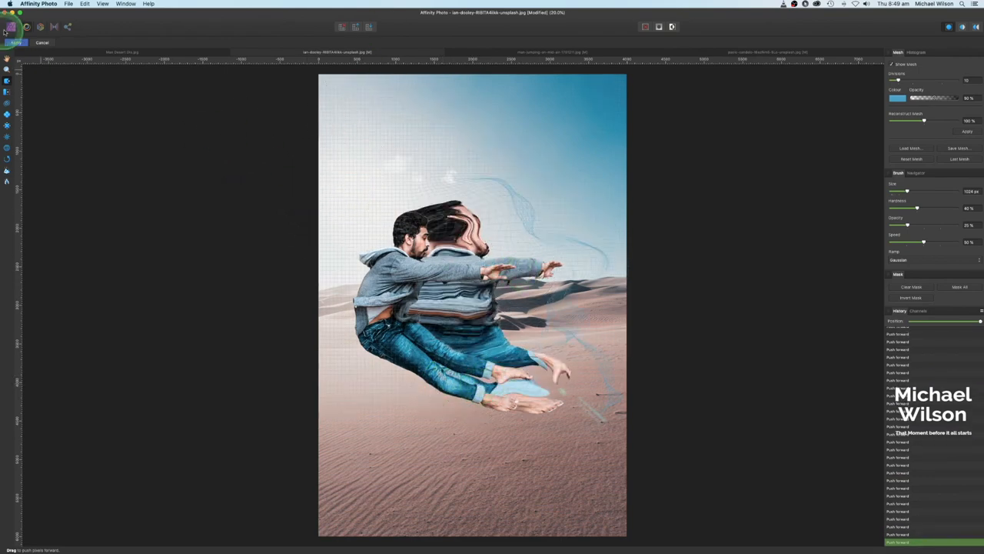
click(17, 44)
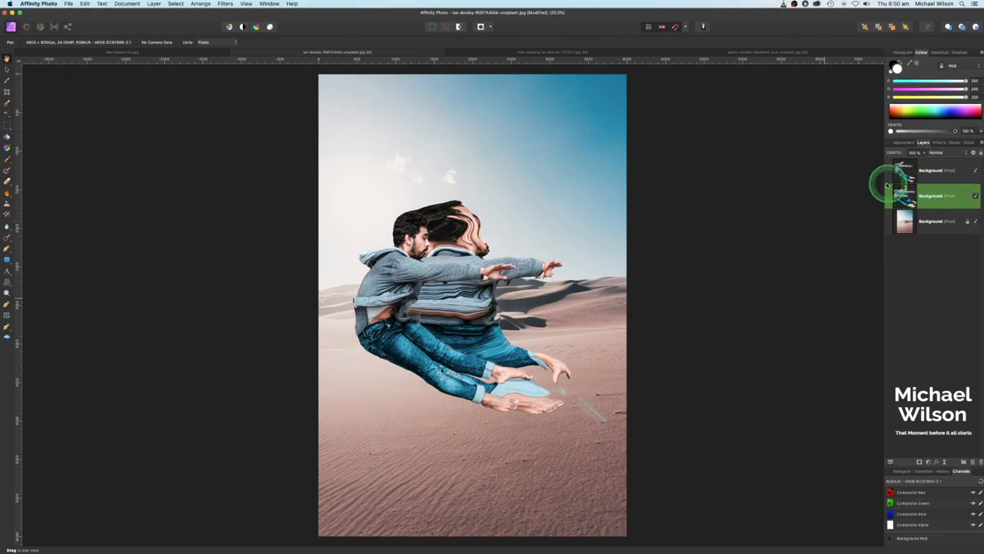
Step: Add an inverted black mask to the liquified man layer and a white mask to the upper man layer
click(919, 461)
key(super+i)
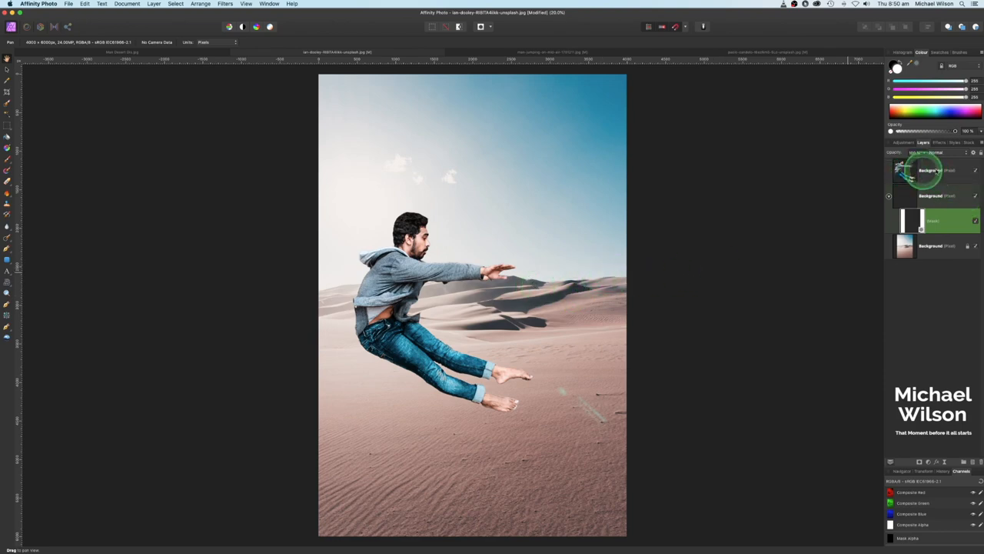
click(944, 171)
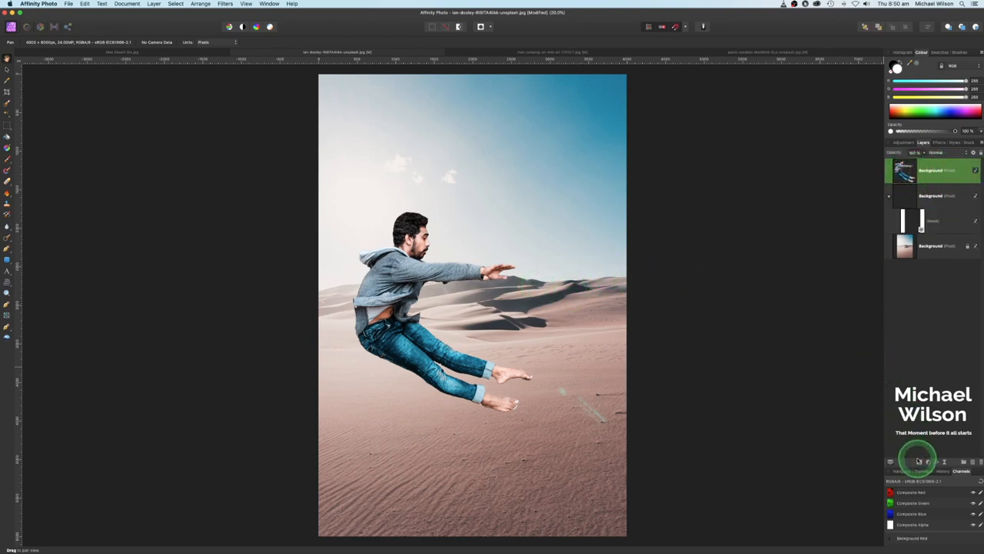
click(919, 461)
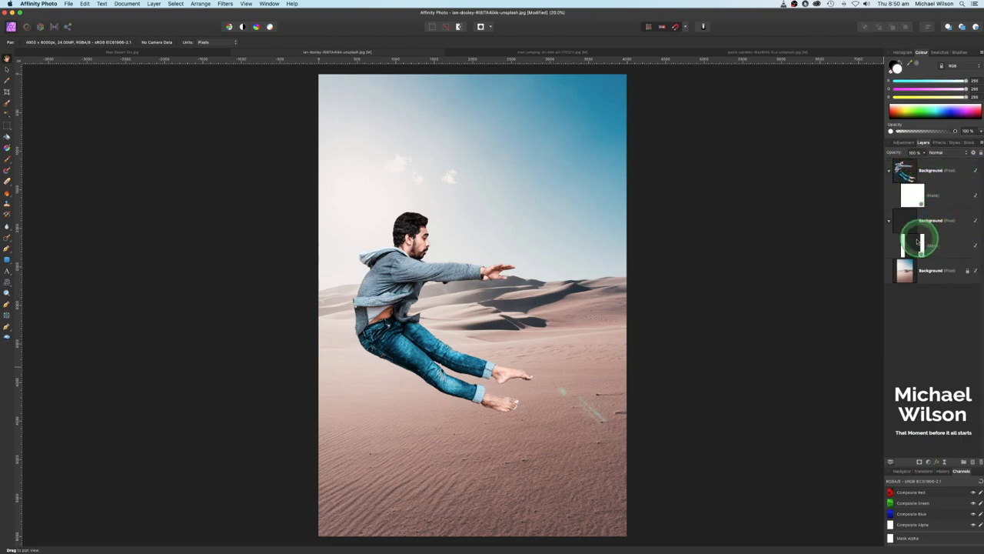
Step: Select the upper man's mask and set up the Paint Brush with the Paint 1 brush from the Painting category, in black
click(915, 194)
key(super+plus)
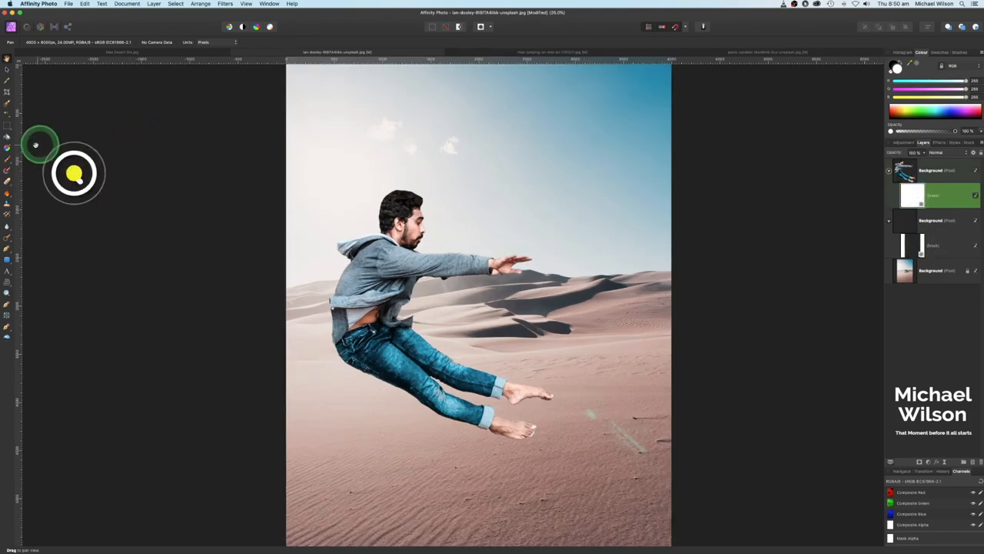
click(10, 160)
click(958, 51)
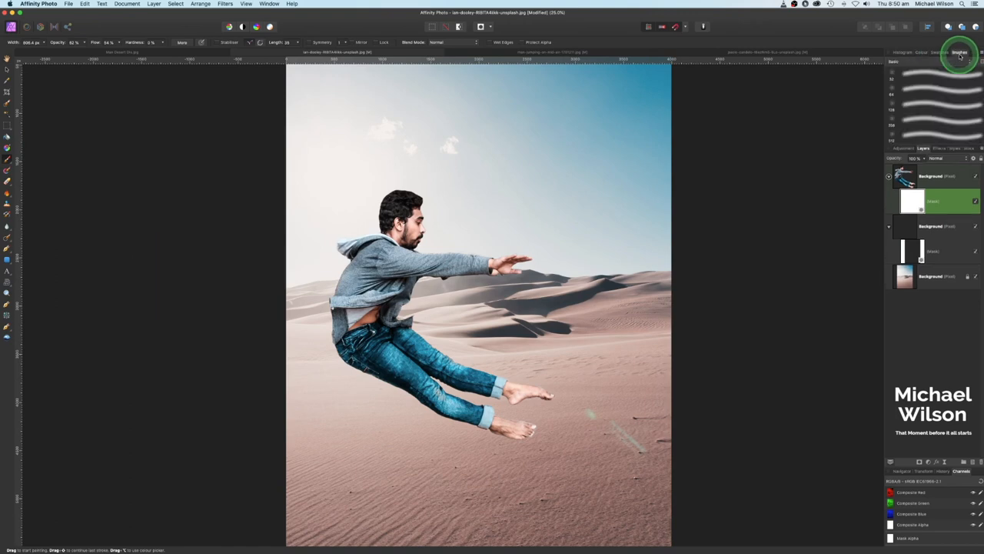
click(928, 64)
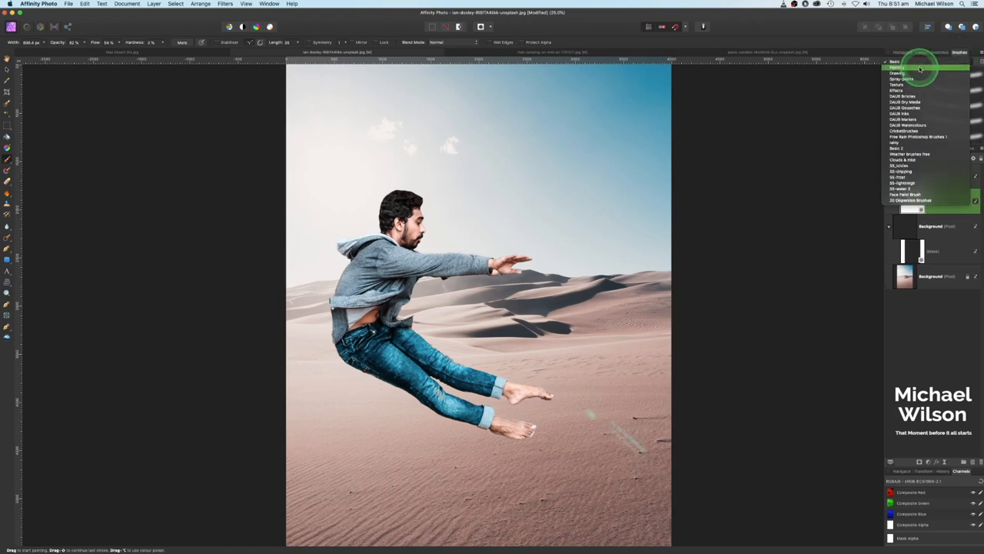
click(920, 69)
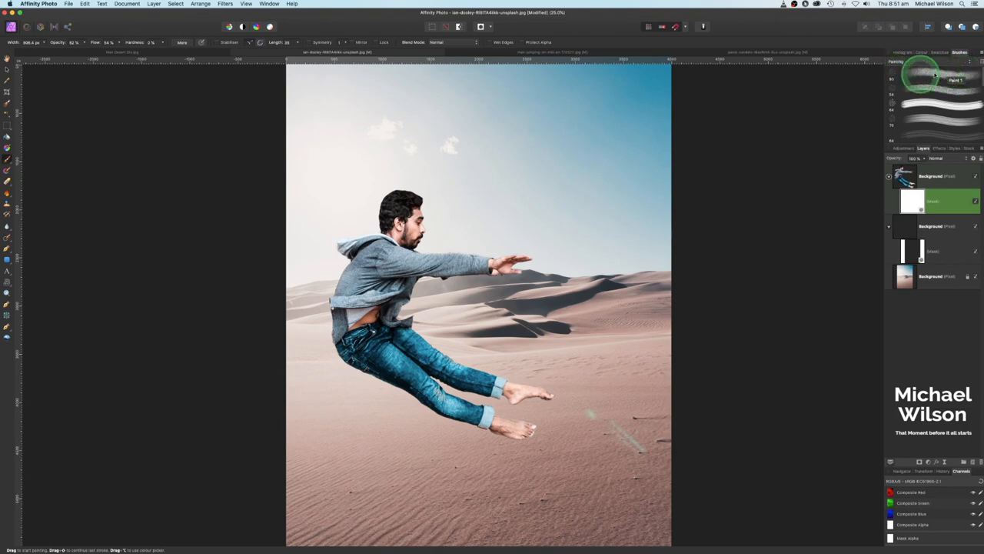
click(935, 75)
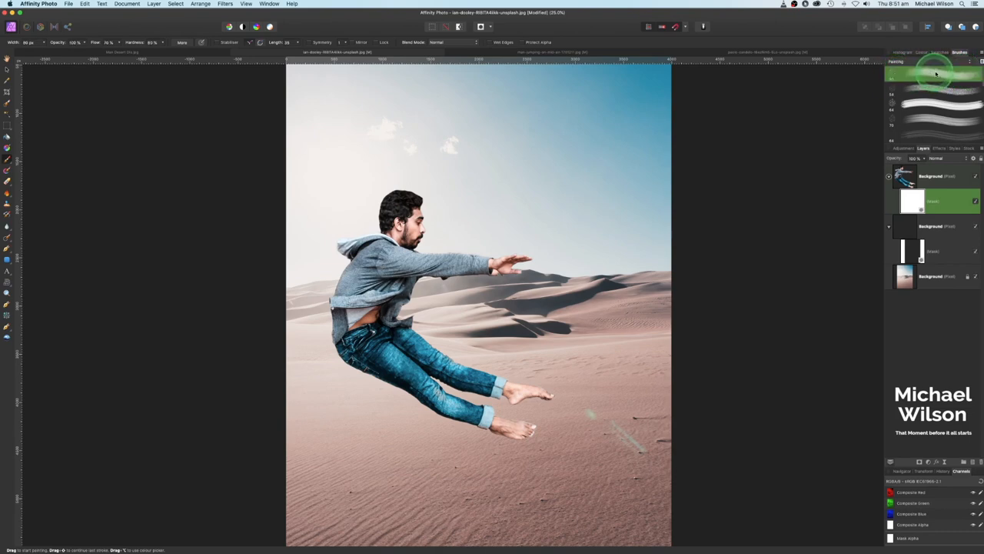
click(922, 53)
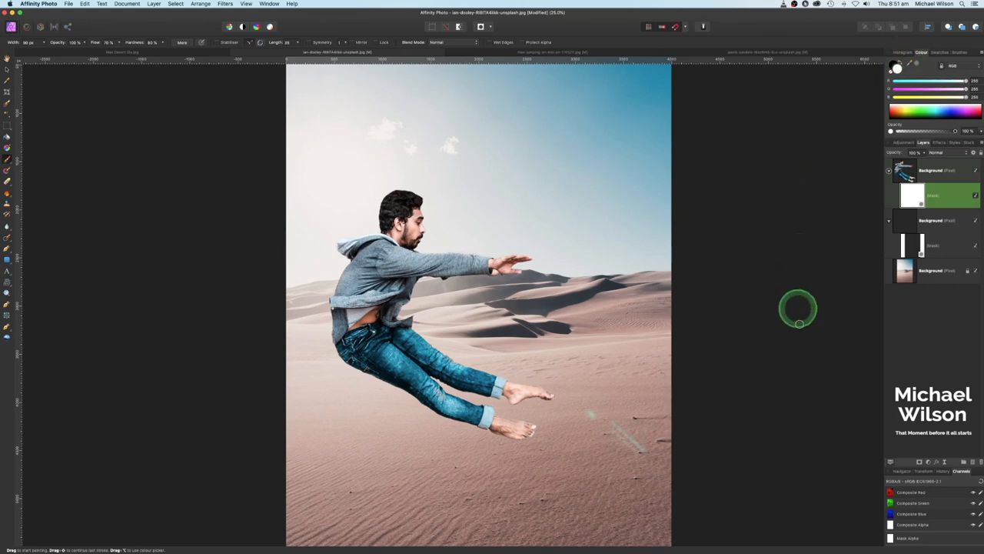
click(897, 66)
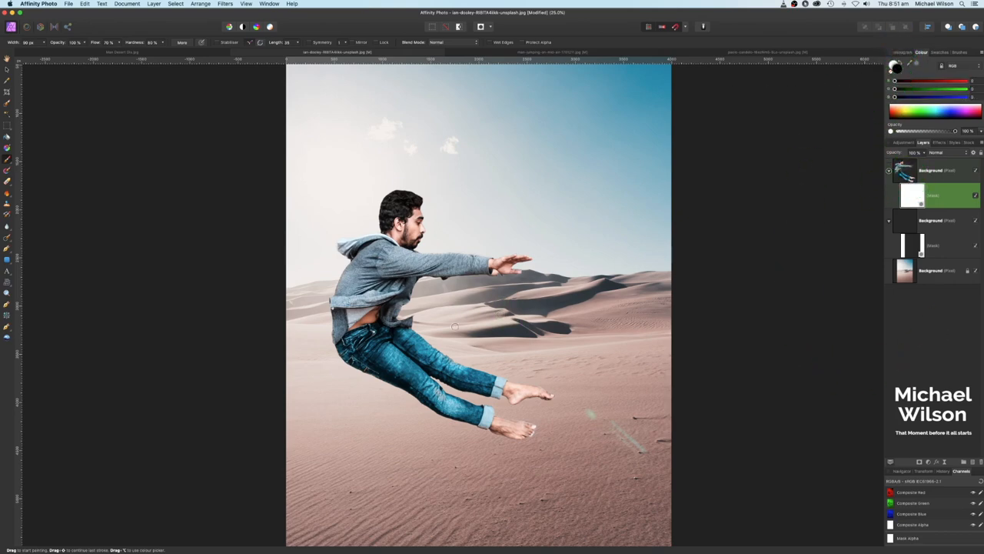
Step: Paint black on the upper man's mask along the upper edge of the far trouser leg to break it up
key(super+plus)
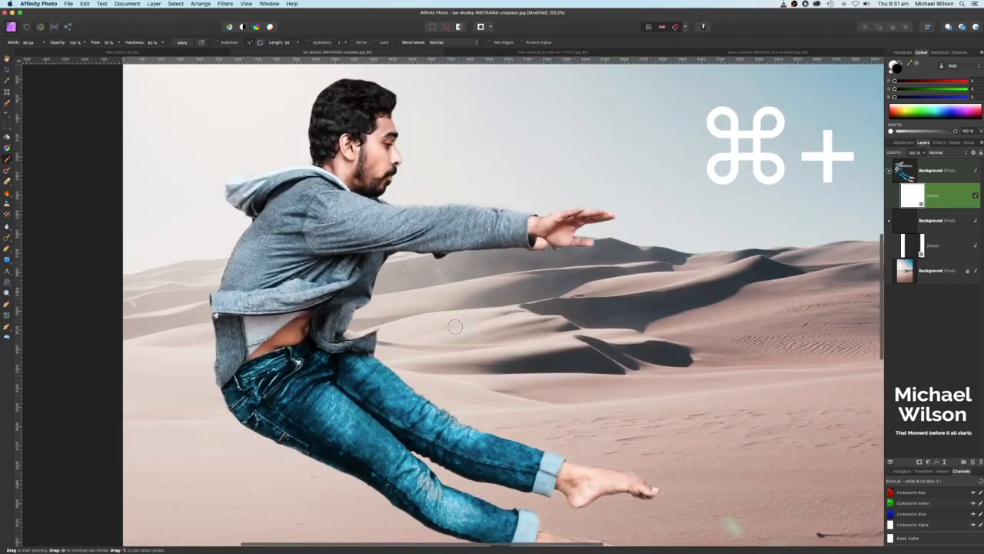
click(455, 327)
drag(391, 377, 407, 382)
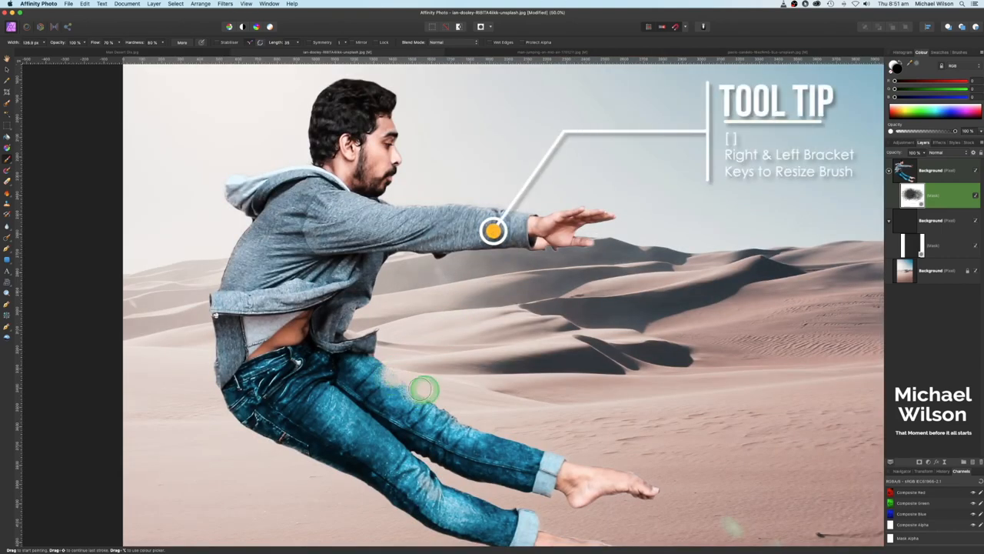
key(space)
mouse_move(462, 391)
mouse_down()
mouse_move(475, 325)
mouse_move(446, 333)
mouse_move(515, 345)
mouse_move(499, 357)
mouse_move(535, 355)
mouse_move(494, 353)
mouse_move(621, 392)
mouse_up()
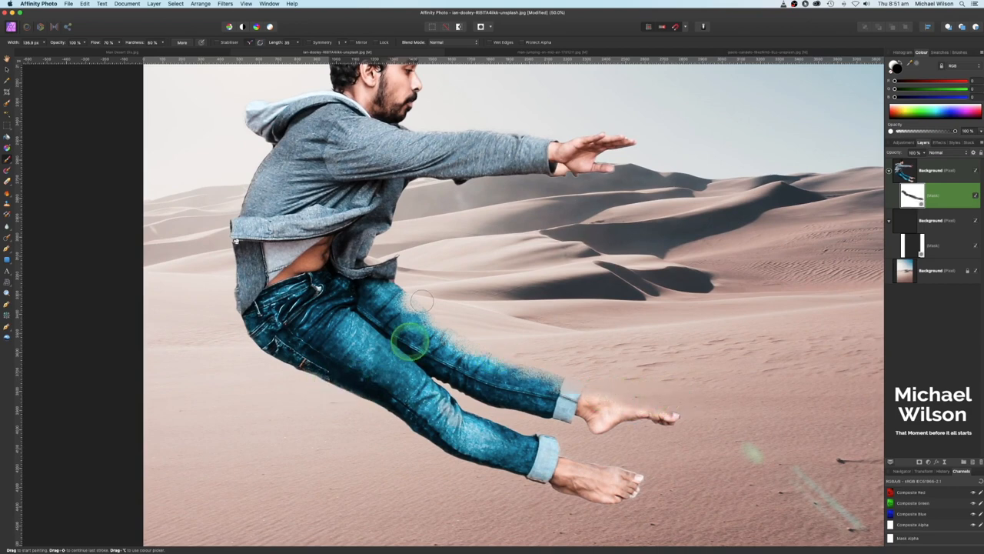
Step: Enlarge the brush and paint away parts of the man's chest, sleeve and outstretched hand on the mask
key(])
key(])
key(])
mouse_move(378, 253)
mouse_down()
mouse_move(389, 201)
mouse_move(369, 203)
mouse_move(475, 221)
mouse_up()
scroll(402, 210, up, 3)
mouse_move(633, 220)
mouse_down()
mouse_move(581, 219)
mouse_move(626, 218)
mouse_up()
Step: Shrink the brush and paint the mask along the facing edges of both trouser legs and over the front of the man's face
key([)
key([)
key([)
key([)
key([)
key([)
key([)
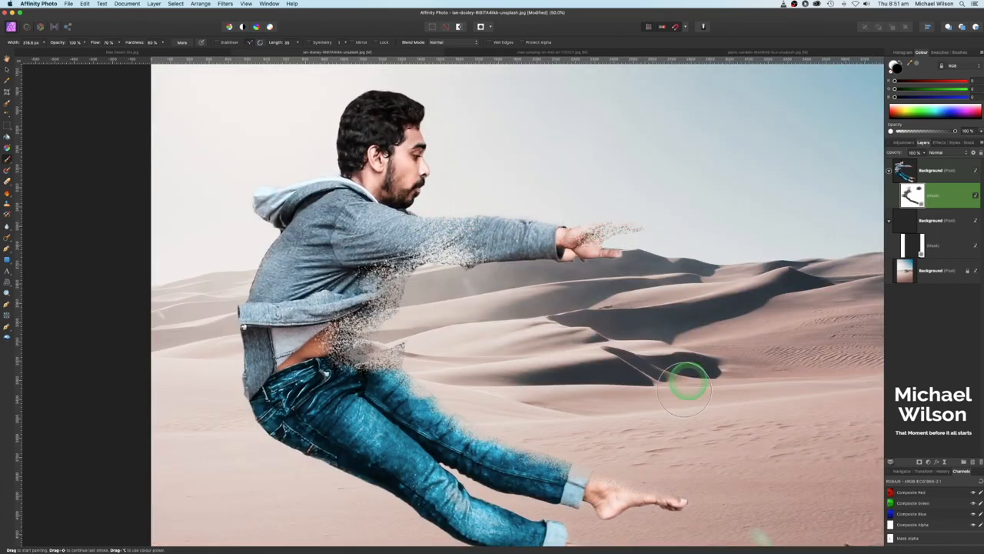
drag(438, 461, 448, 388)
mouse_move(479, 409)
mouse_down()
mouse_move(609, 475)
mouse_move(458, 401)
mouse_move(533, 440)
mouse_up()
scroll(455, 252, up, 3)
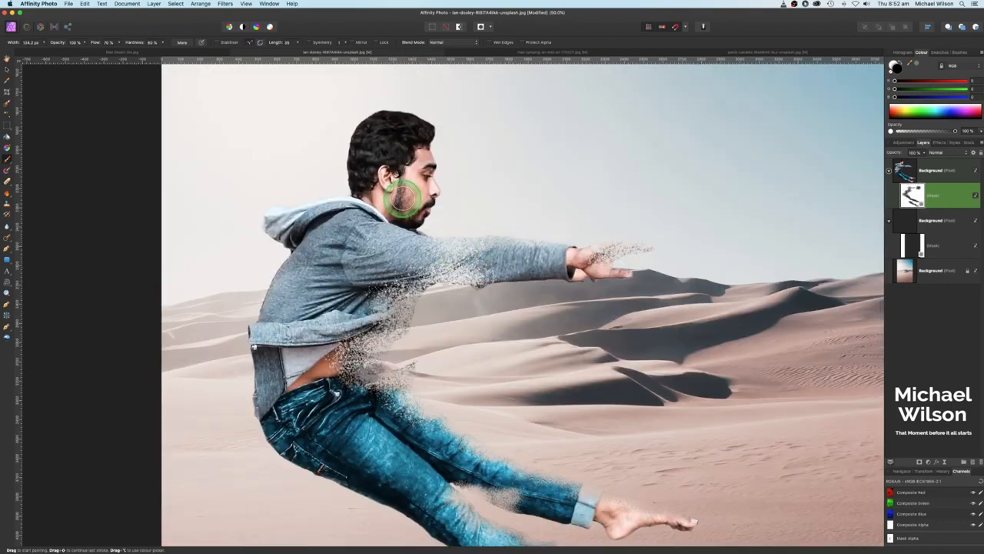
mouse_move(416, 206)
mouse_down()
mouse_move(483, 208)
mouse_move(432, 206)
mouse_move(472, 203)
mouse_move(440, 126)
mouse_move(373, 134)
mouse_move(533, 136)
mouse_move(419, 127)
mouse_move(492, 130)
mouse_move(418, 129)
mouse_move(453, 130)
mouse_move(440, 182)
mouse_move(423, 101)
mouse_move(468, 240)
mouse_move(609, 232)
mouse_move(520, 295)
mouse_move(433, 292)
mouse_move(380, 377)
mouse_move(485, 401)
mouse_move(589, 469)
mouse_up()
scroll(417, 421, down, 3)
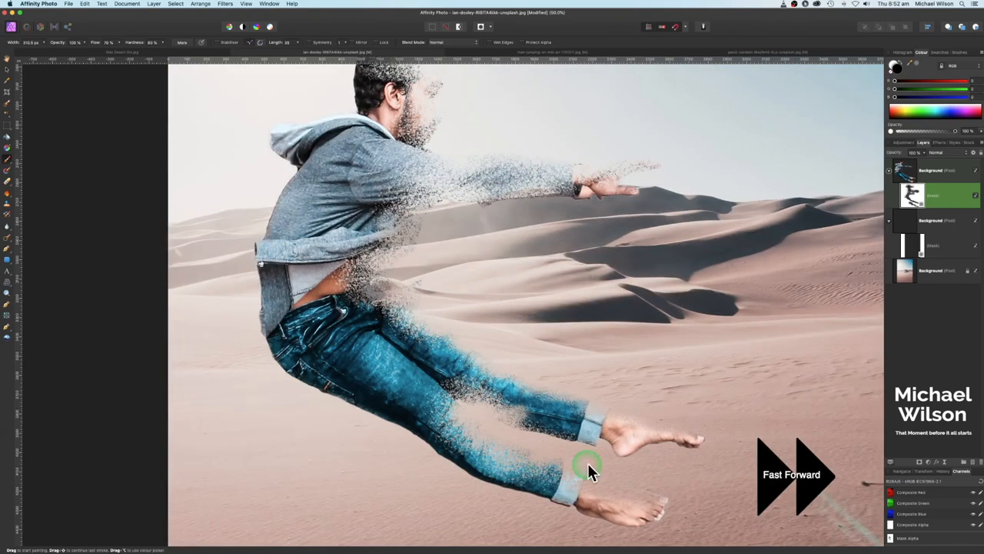
Step: Select the lower man's mask, enlarge the brush and paint white particles in front of the man's waist and thighs
key(super+minus)
key(super+equal)
drag(454, 274, 478, 309)
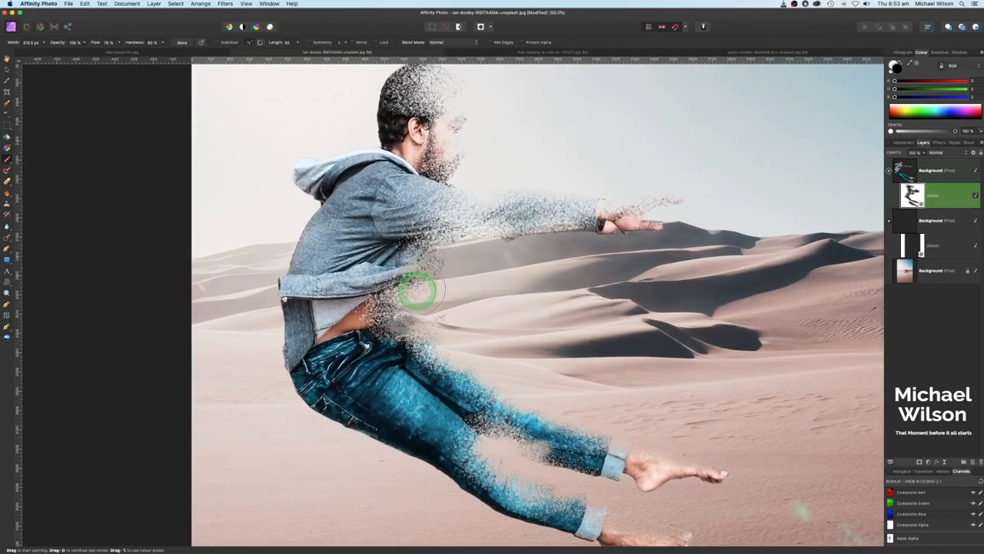
key(super+minus)
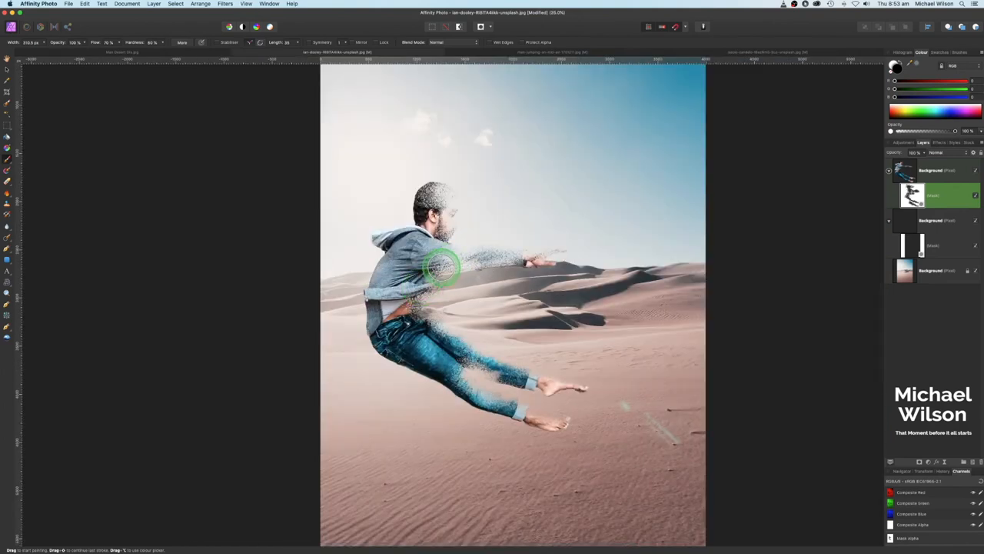
click(915, 246)
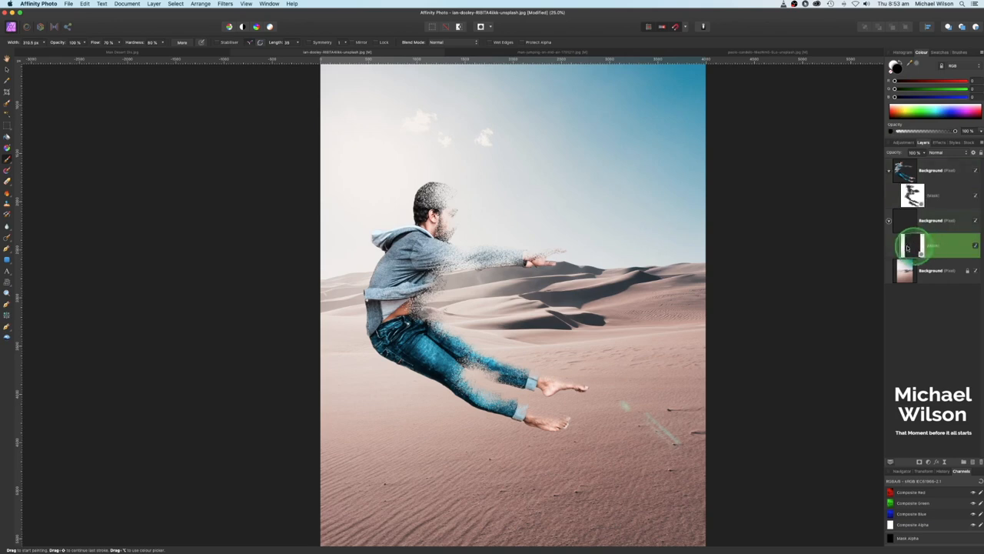
click(899, 66)
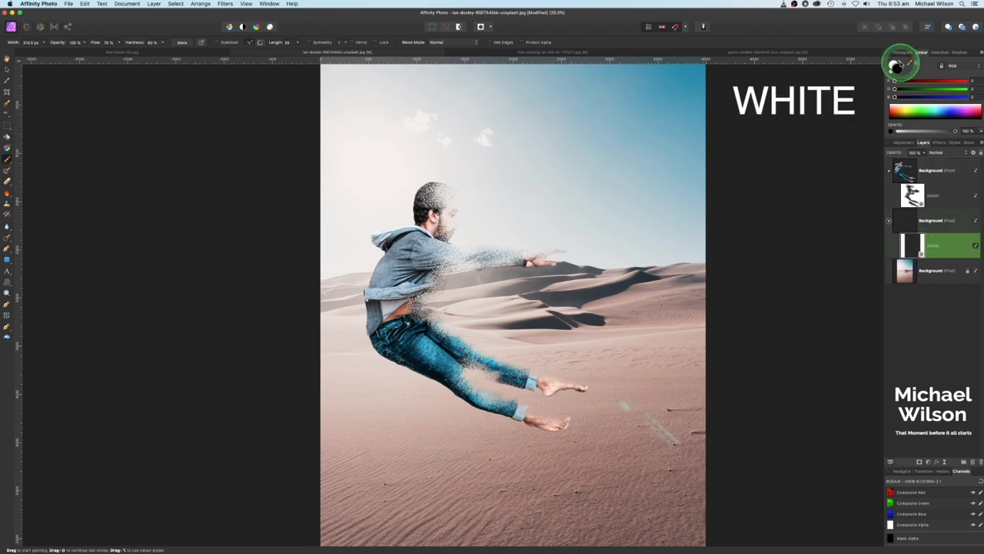
click(897, 66)
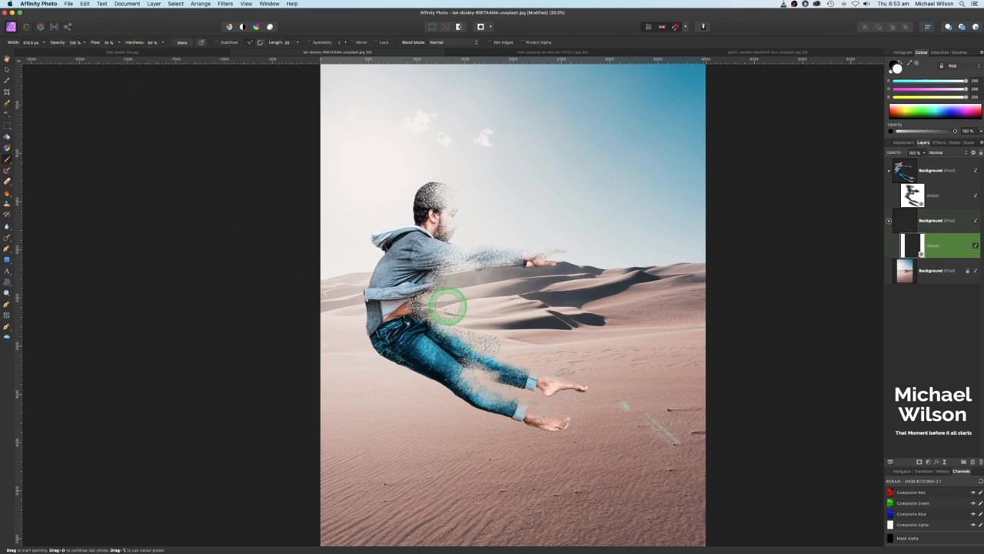
key(bracketright)
key(bracketright)
drag(450, 307, 511, 292)
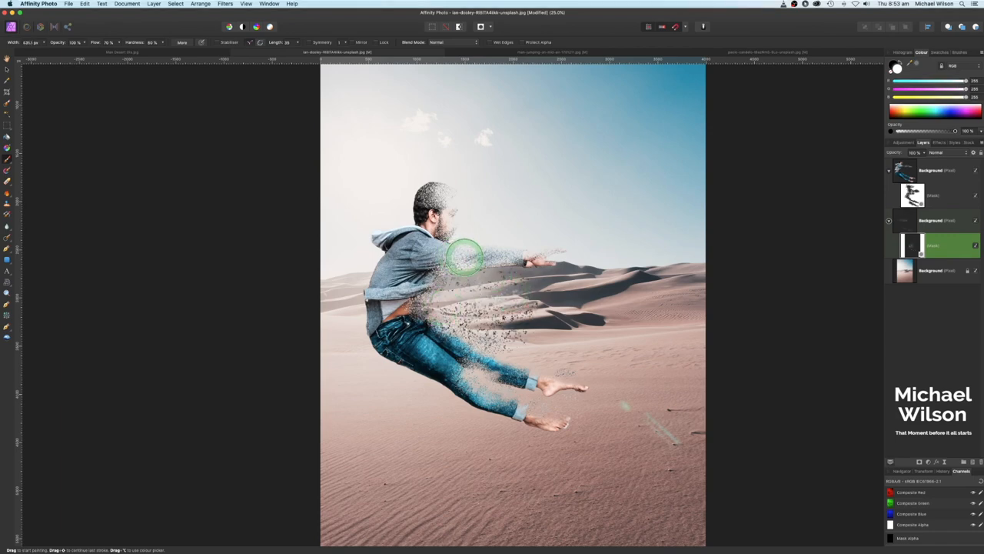
Step: Paint white on the lower man's mask along the outstretched arm past the hand, in front of the face and around the legs
drag(464, 256, 554, 254)
key(bracketright)
key(bracketright)
key(bracketleft)
click(462, 223)
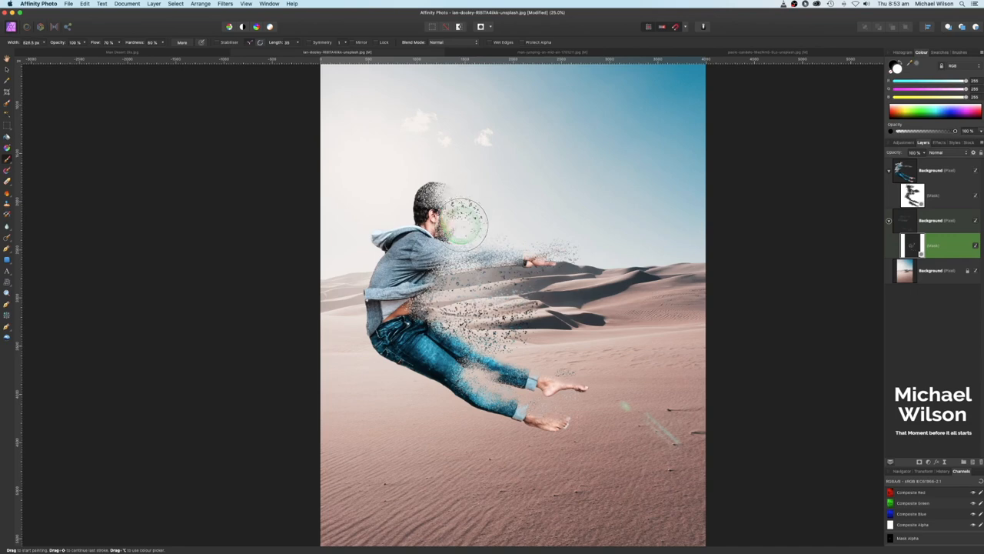
mouse_move(464, 223)
mouse_down()
mouse_move(468, 186)
mouse_move(488, 229)
mouse_move(534, 246)
mouse_move(541, 412)
mouse_move(586, 376)
mouse_move(435, 258)
mouse_move(552, 324)
mouse_move(420, 440)
mouse_up()
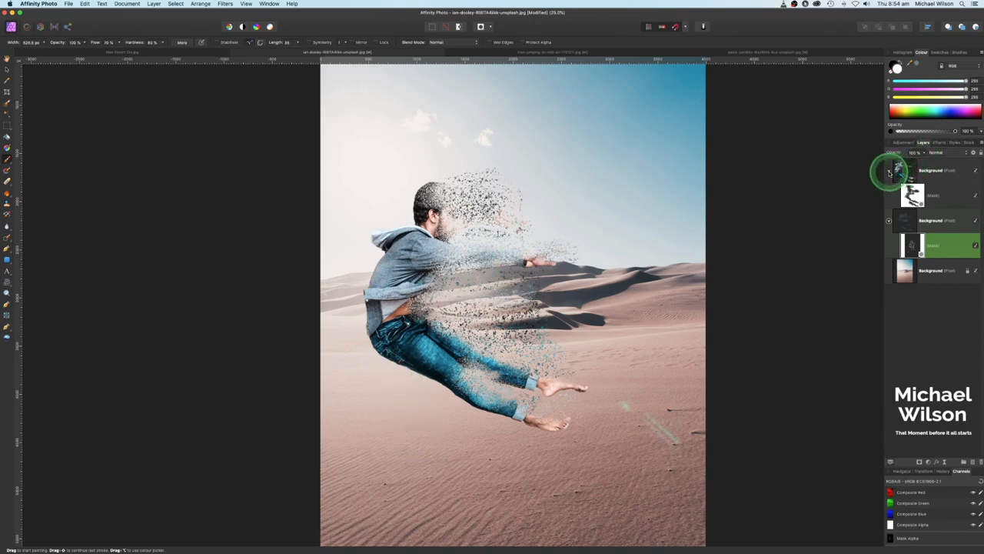
Step: Collapse both masked man layers, add a new pixel layer and move it to the top of the layer stack
click(890, 172)
click(889, 196)
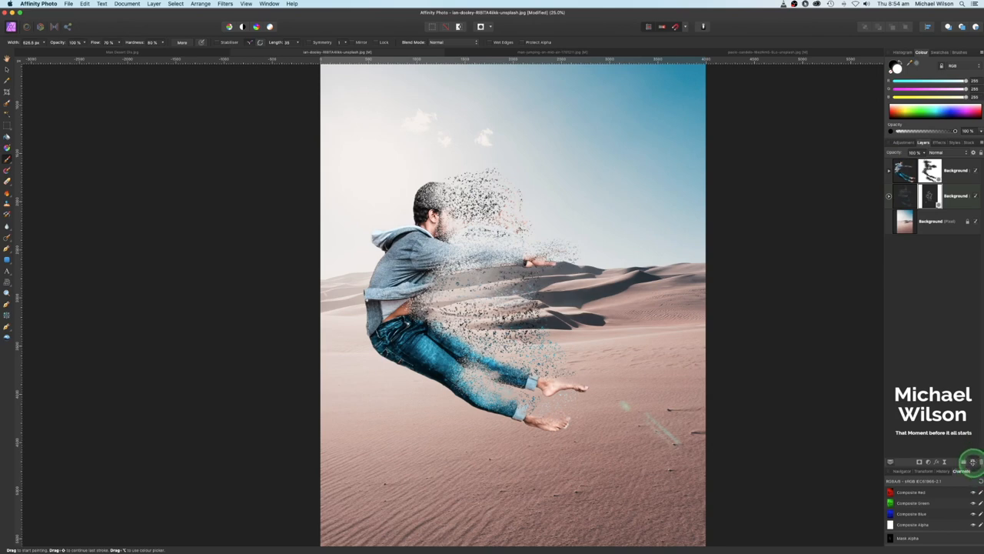
click(973, 462)
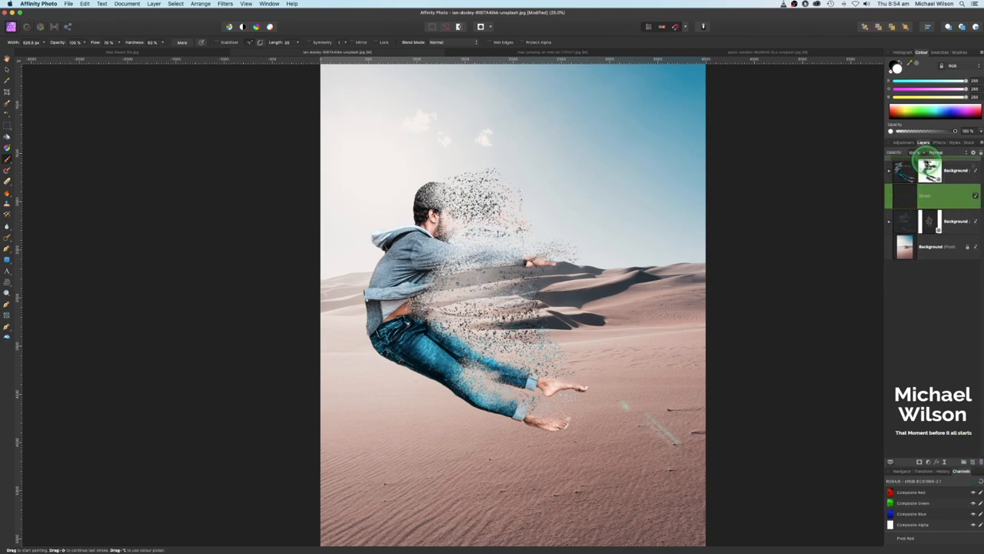
drag(928, 163, 928, 162)
Step: Sample a grey-blue colour from the image as the paint colour and set the brush opacity and flow to about 50% and hardness to 0%
click(911, 63)
drag(912, 63, 496, 294)
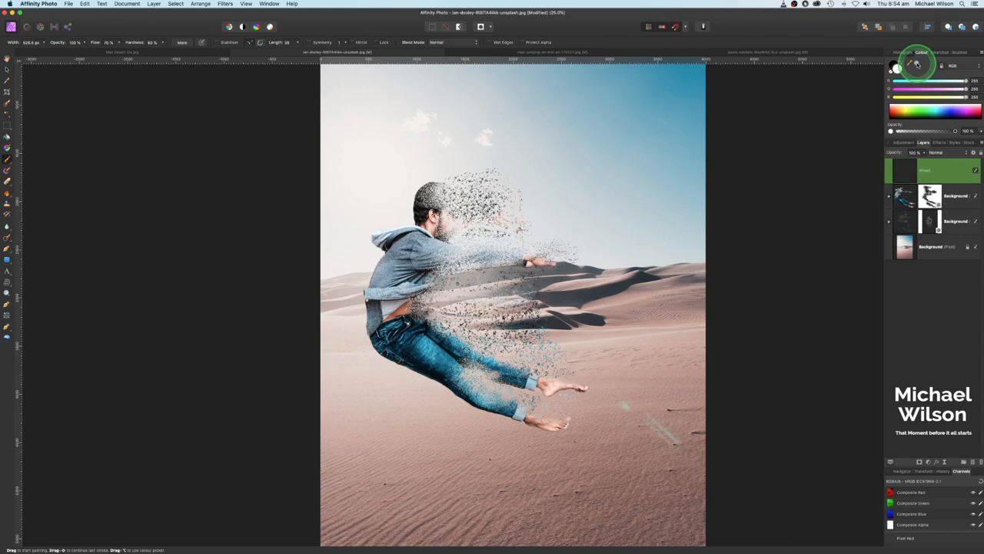
drag(918, 65, 900, 70)
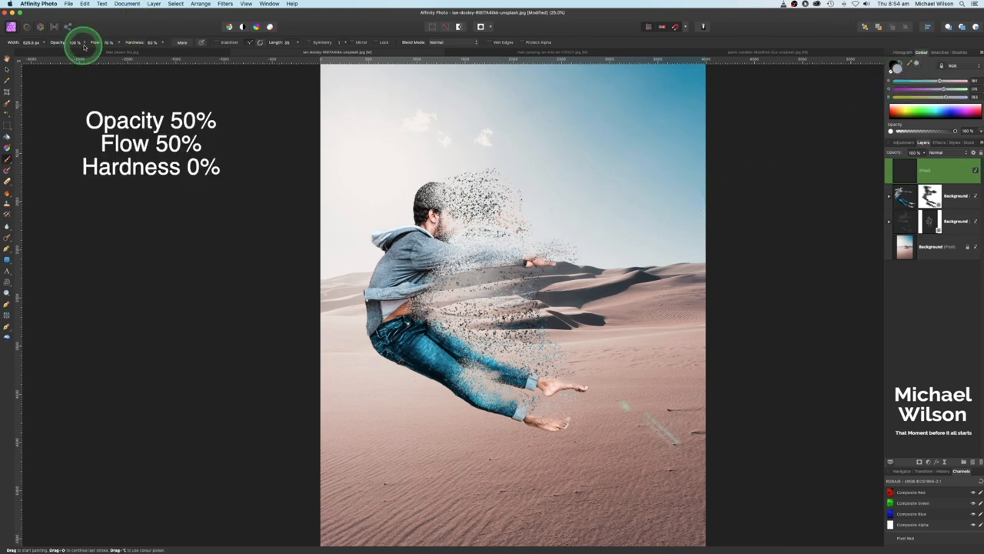
drag(85, 48, 53, 51)
click(113, 44)
mouse_move(119, 45)
mouse_down()
mouse_move(103, 52)
mouse_move(125, 52)
mouse_up()
click(162, 43)
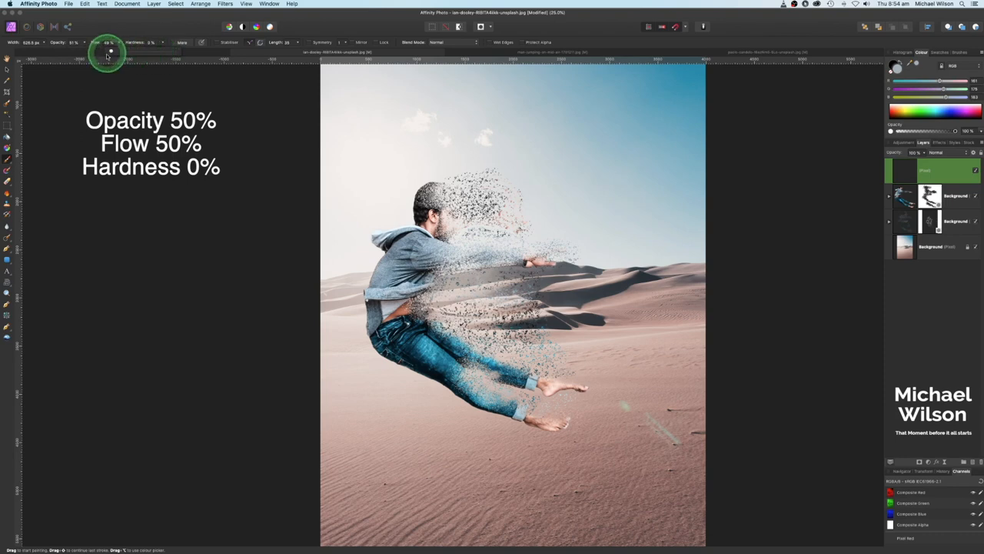
Step: Scatter faint particles with an enlarged brush across the sky beyond the man's hand and lower the new layer's opacity to 77%
key(])
click(575, 215)
click(594, 217)
click(661, 209)
click(677, 283)
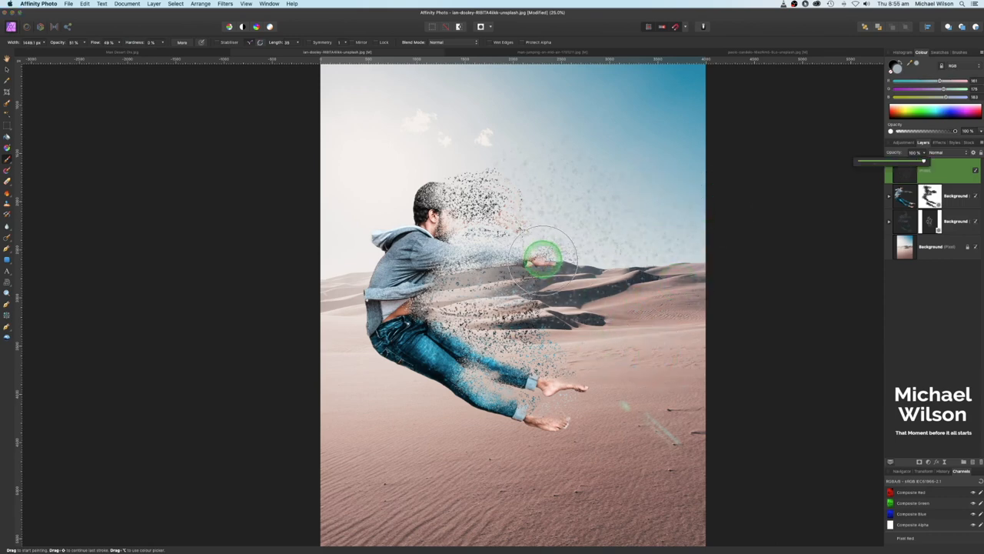
click(925, 161)
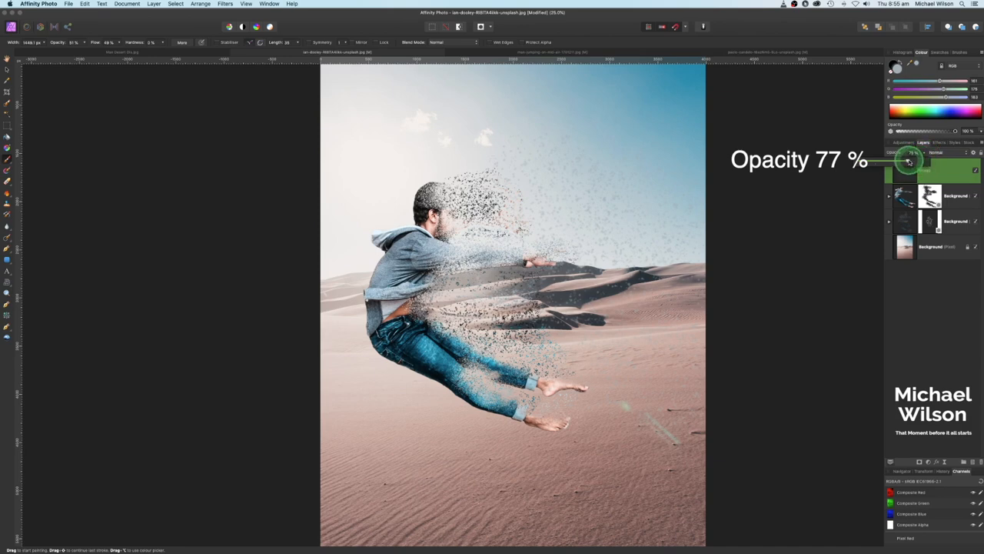
click(807, 196)
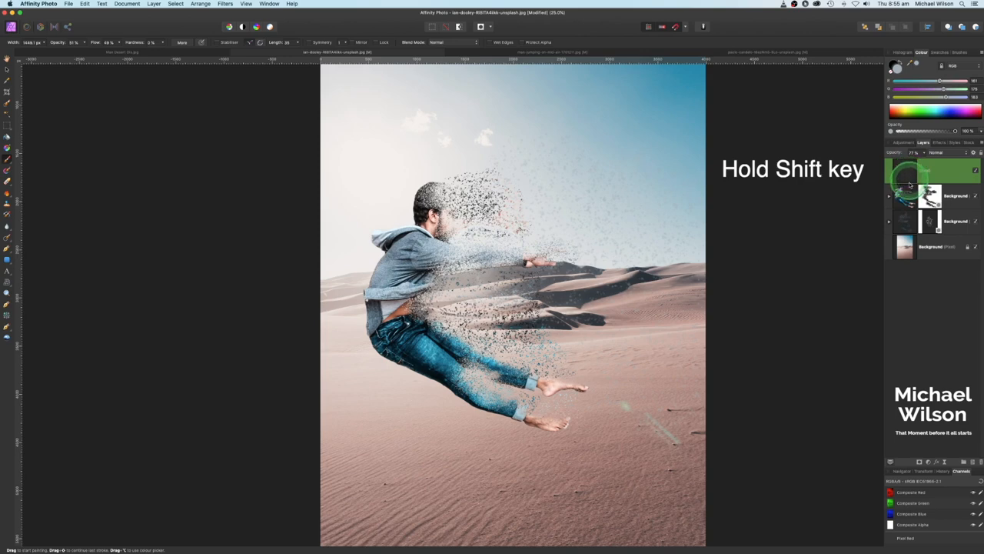
Step: Group the particle layer with both man layers and apply a Motion Blur filter with 180° rotation to the group
shift+click(907, 197)
shift+click(906, 221)
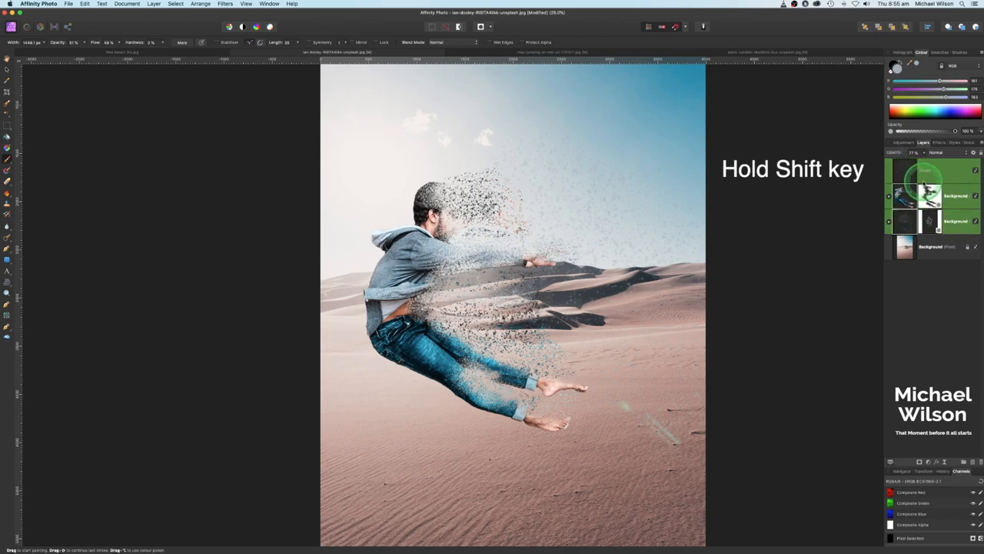
key(super+g)
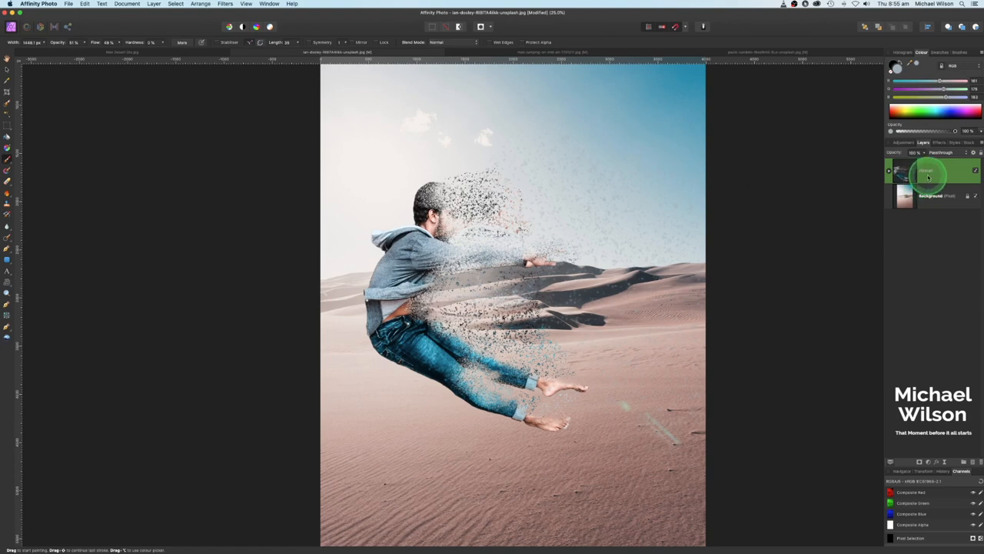
click(226, 4)
mouse_move(228, 25)
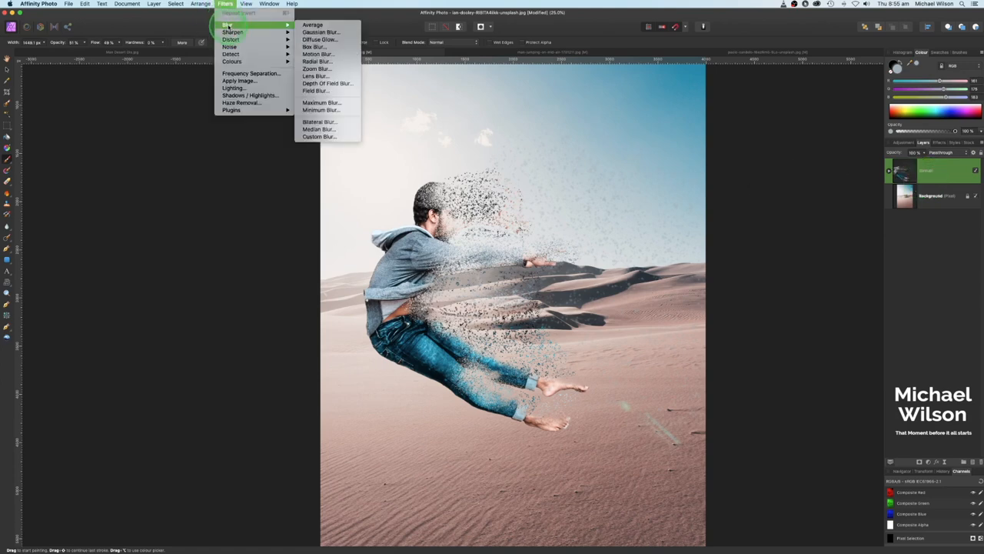
click(317, 54)
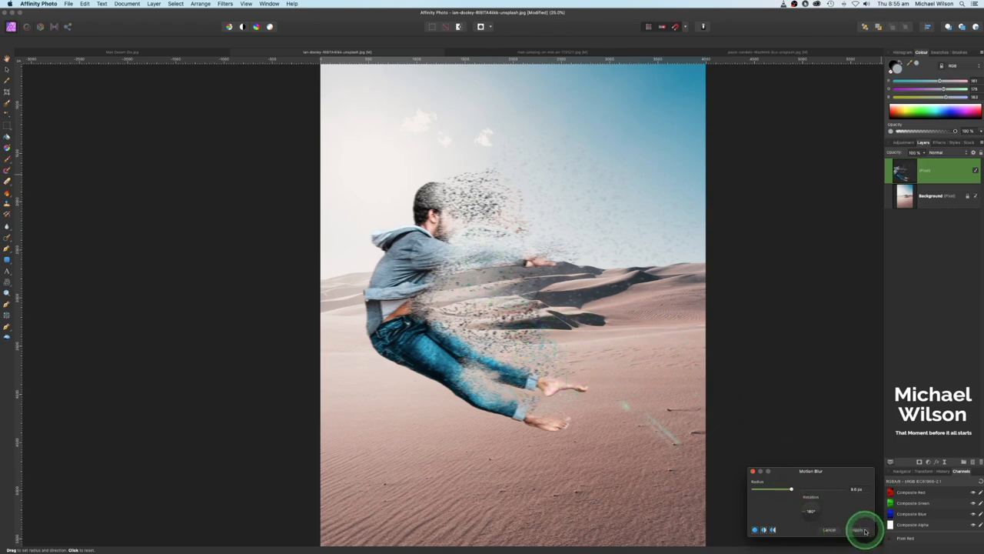
click(864, 530)
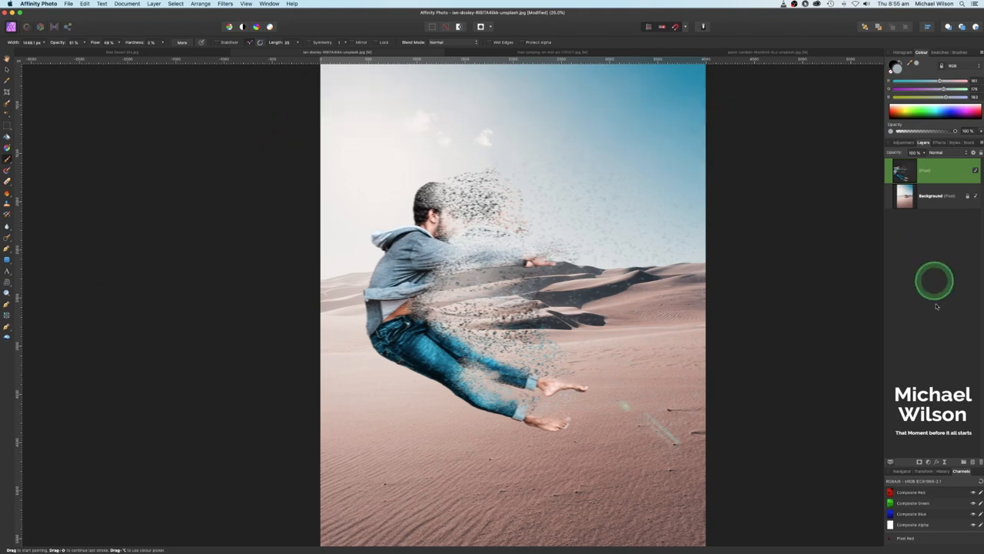
Step: Add a new pixel layer on top and set up a soft 128 px brush from the Basic category in black
click(971, 462)
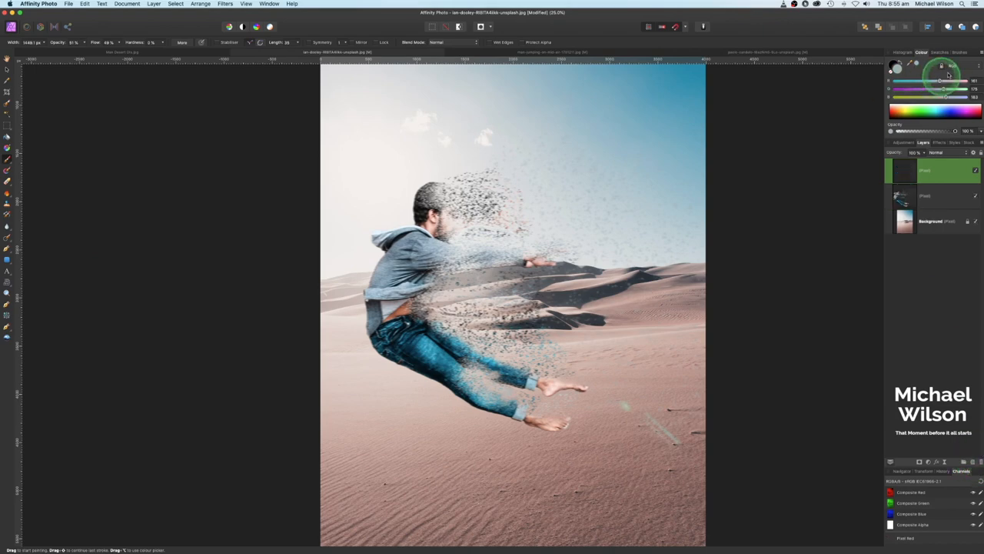
click(961, 54)
click(930, 63)
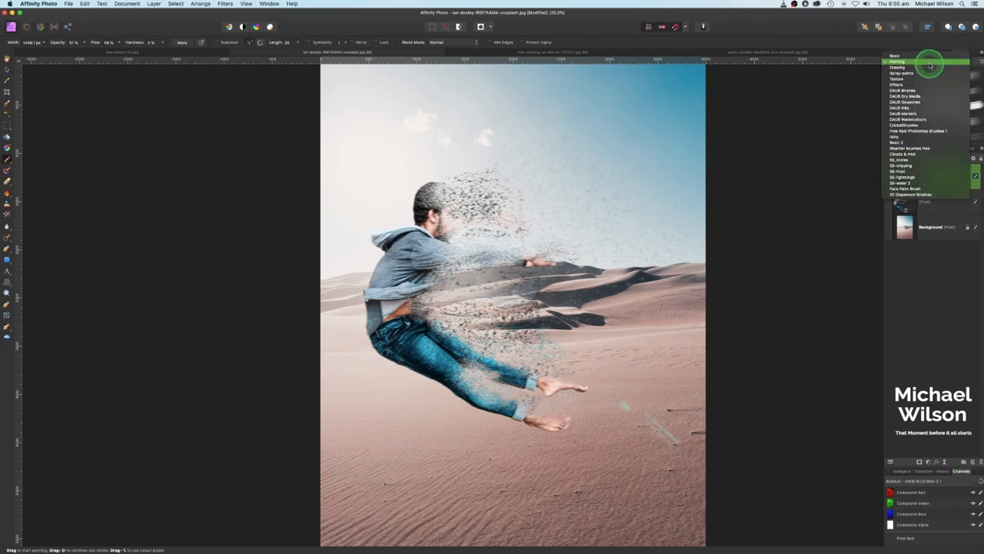
click(923, 56)
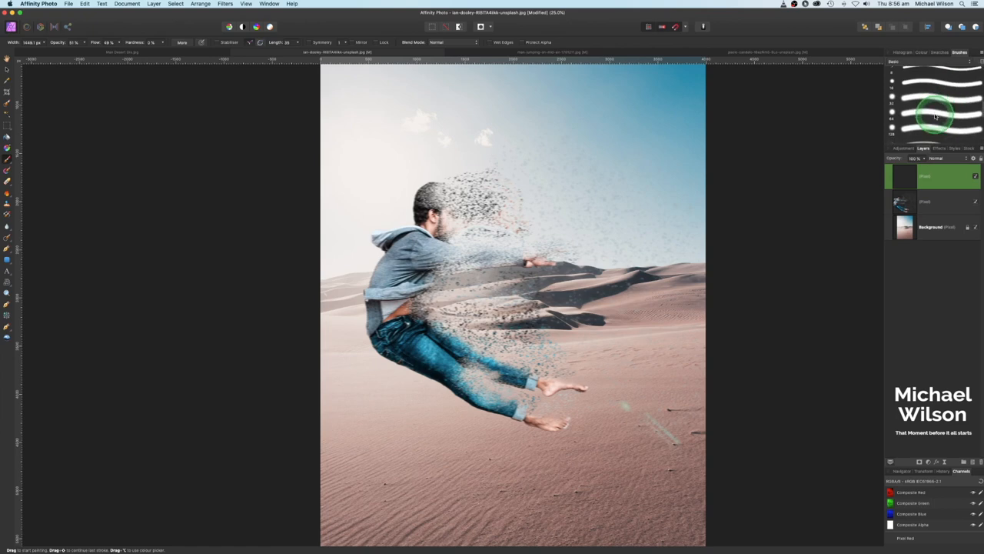
click(936, 115)
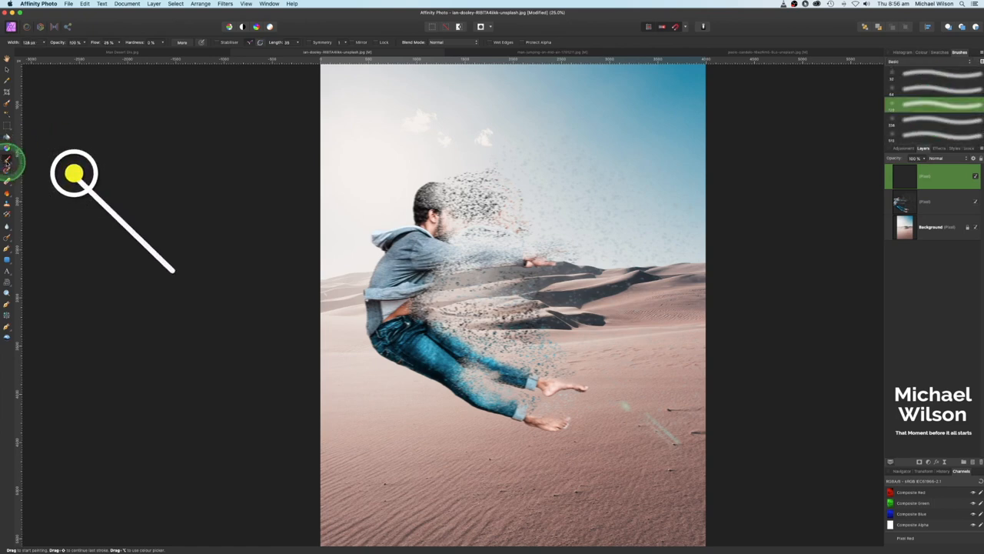
click(921, 53)
key(d)
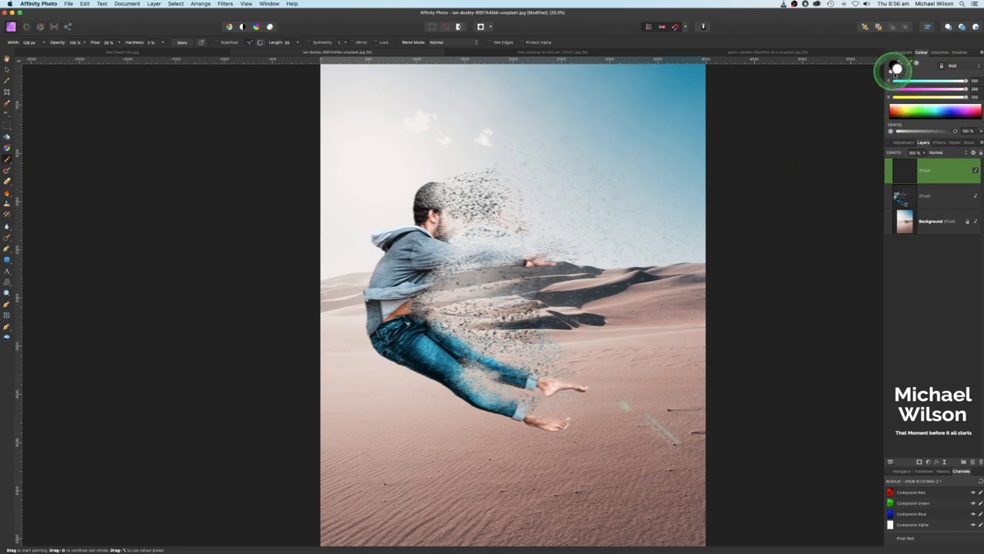
key(x)
key(x)
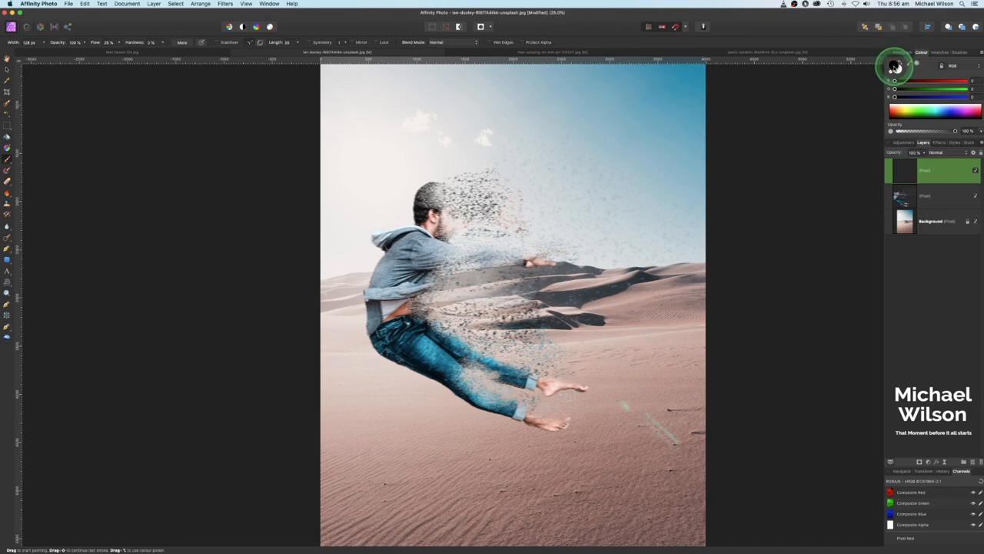
Step: Paint a soft black shadow on the sand beneath the man and move it slightly into place
mouse_move(379, 421)
mouse_down()
mouse_move(429, 425)
mouse_move(351, 417)
mouse_move(282, 455)
mouse_move(388, 406)
mouse_move(341, 418)
mouse_move(454, 429)
mouse_move(598, 419)
mouse_up()
click(8, 70)
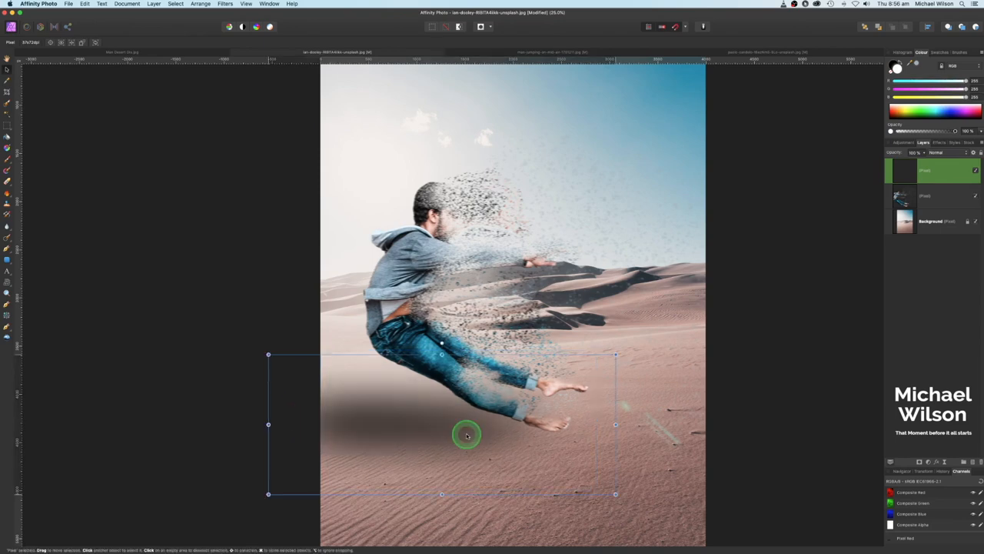
drag(467, 435, 466, 434)
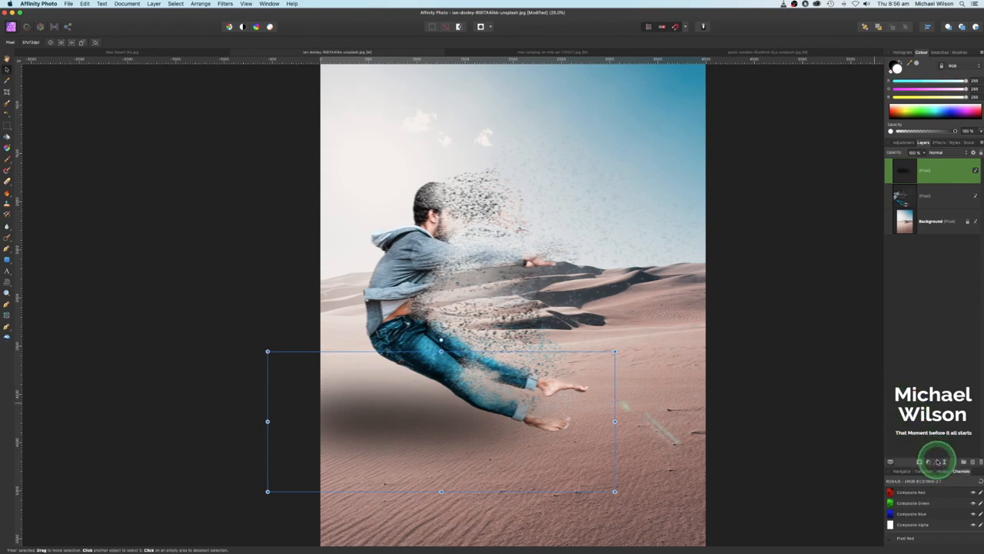
Step: Apply a Gaussian Blur layer effect with a 100 px radius to the shadow layer and deselect it
click(938, 462)
click(635, 201)
click(720, 208)
drag(728, 206, 821, 207)
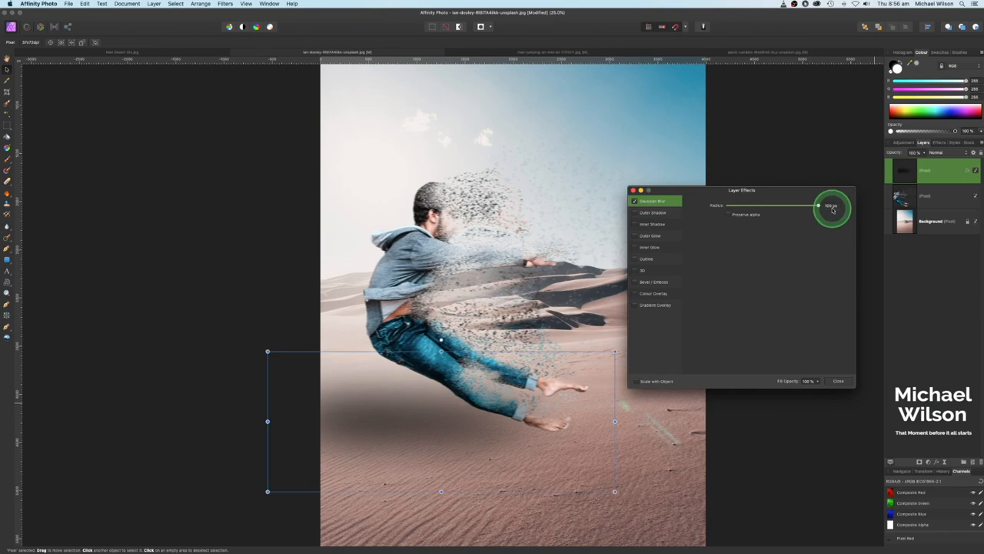
click(838, 381)
click(801, 337)
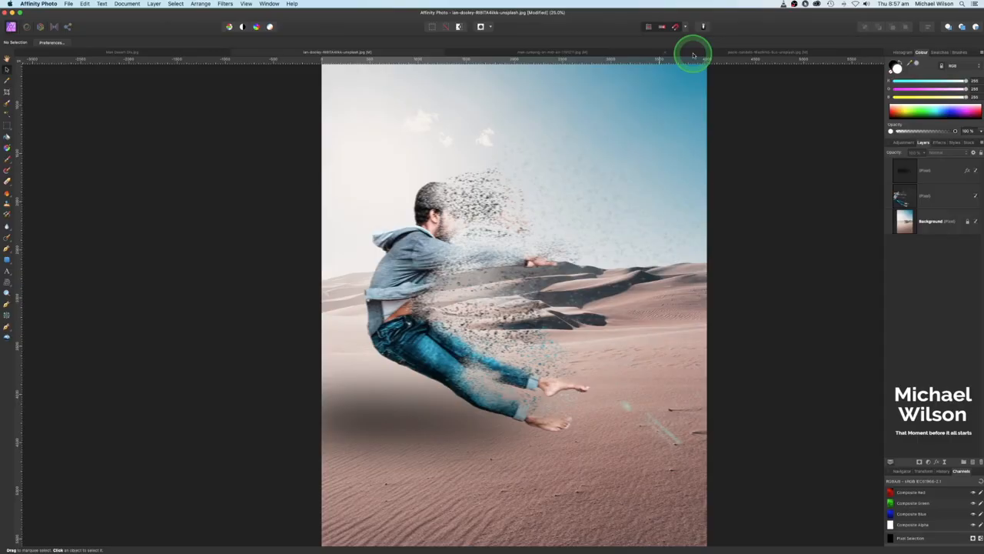
Step: Switch to the bokeh lights photo and crop it to a horizontal strip around the lights, about 6000 by 1300 px
click(692, 51)
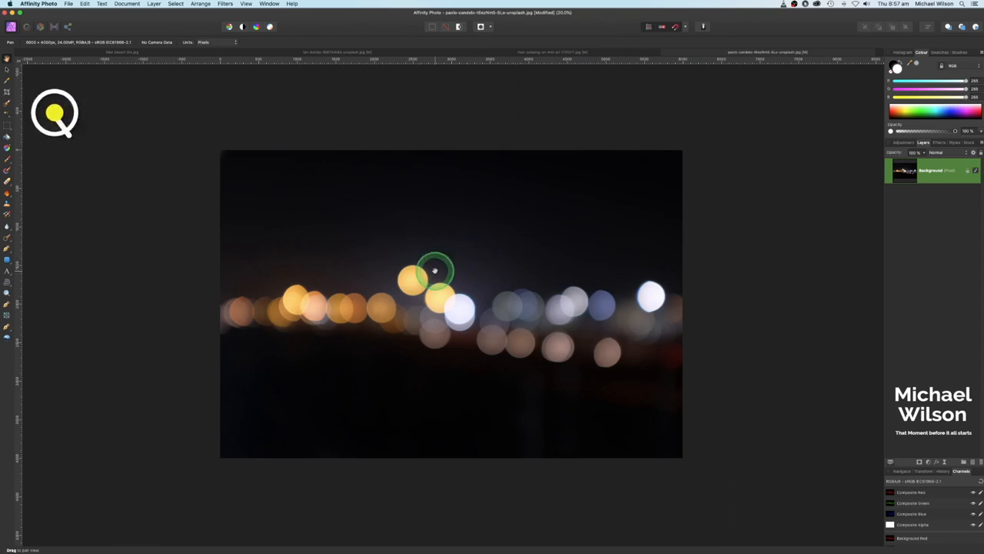
click(6, 93)
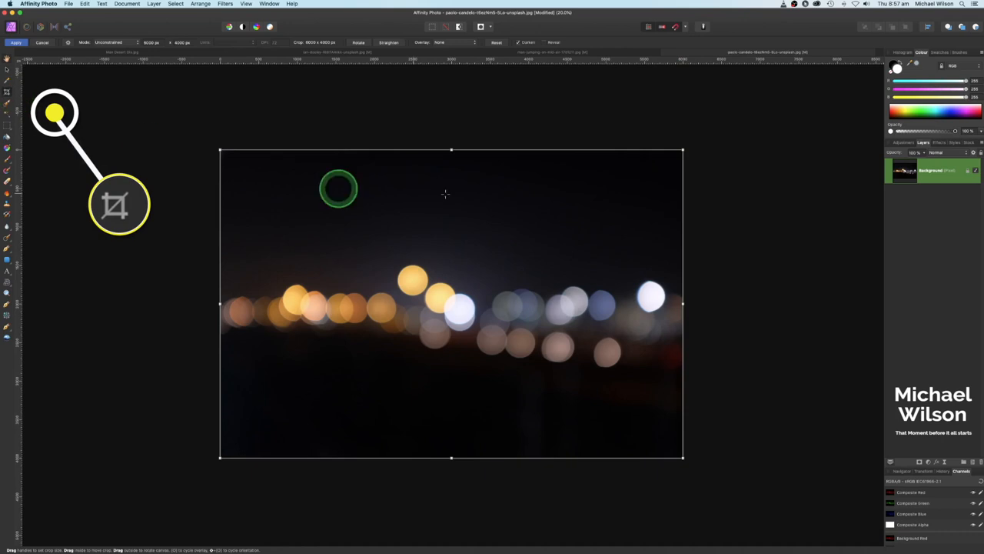
drag(451, 151, 448, 259)
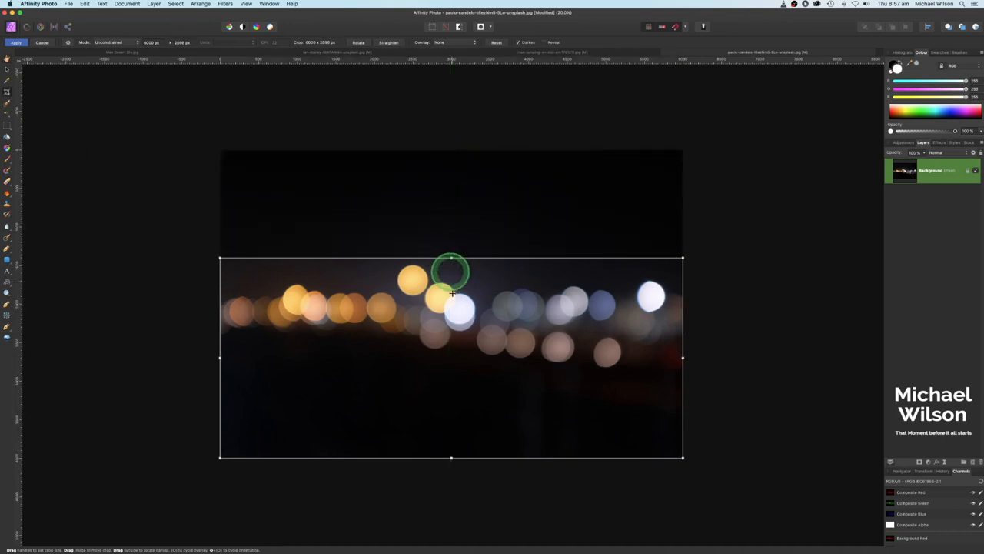
drag(450, 462, 451, 359)
click(15, 42)
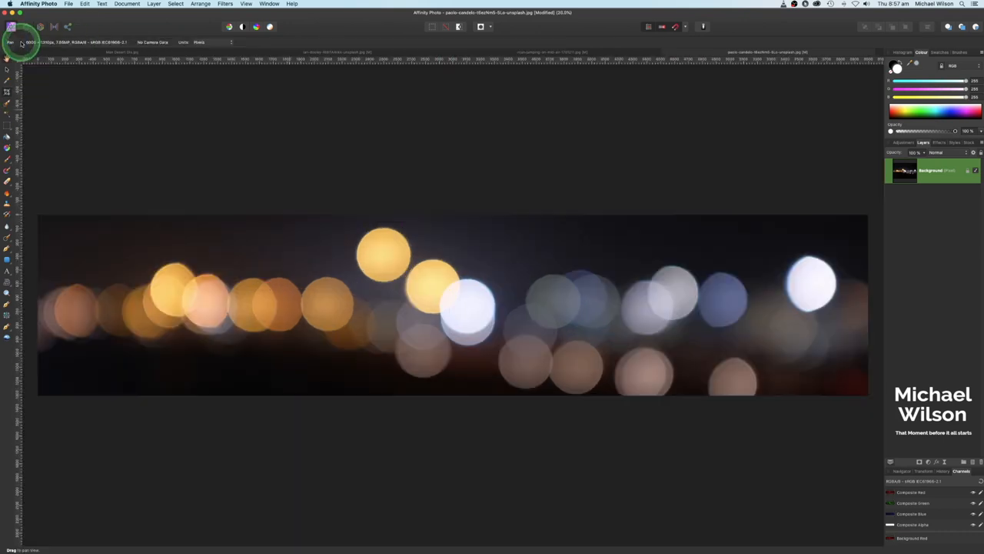
Step: Apply a Gaussian Blur layer effect with a 100 px radius to the bokeh photo's Background layer
click(933, 171)
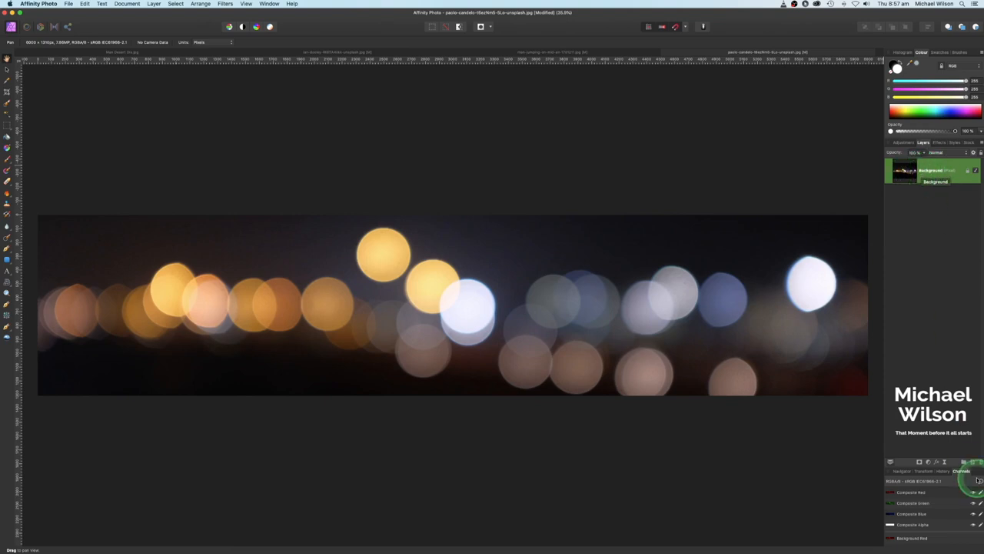
click(938, 461)
click(635, 200)
drag(742, 206, 828, 207)
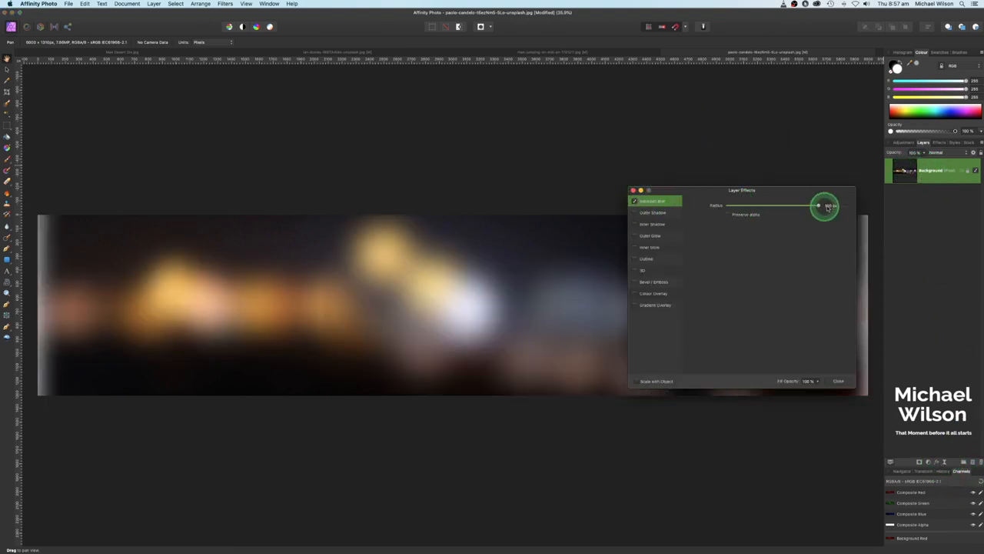
click(838, 381)
Step: Crop the faded left and right edges off the blurred lights photo, leaving it about 5667 px wide
click(8, 92)
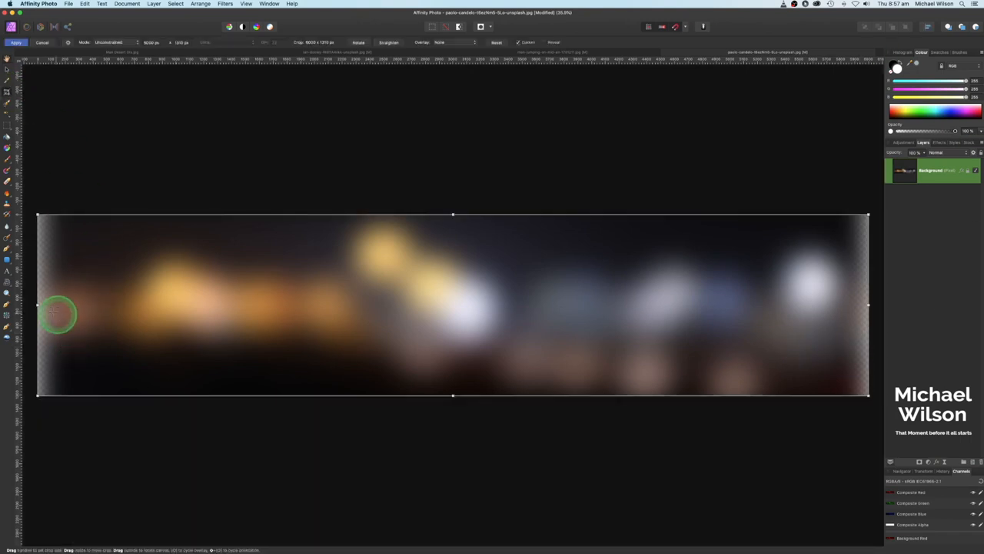
drag(39, 303, 60, 305)
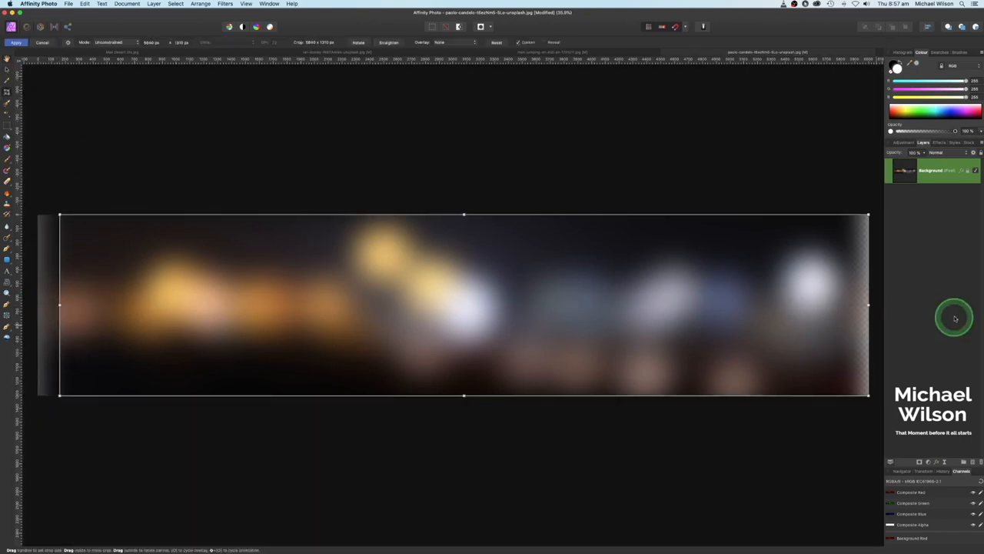
drag(869, 304, 844, 304)
click(16, 42)
Step: Add a Recolour adjustment with an orange hue of about 37° and nest it onto the blurred Background layer
click(923, 167)
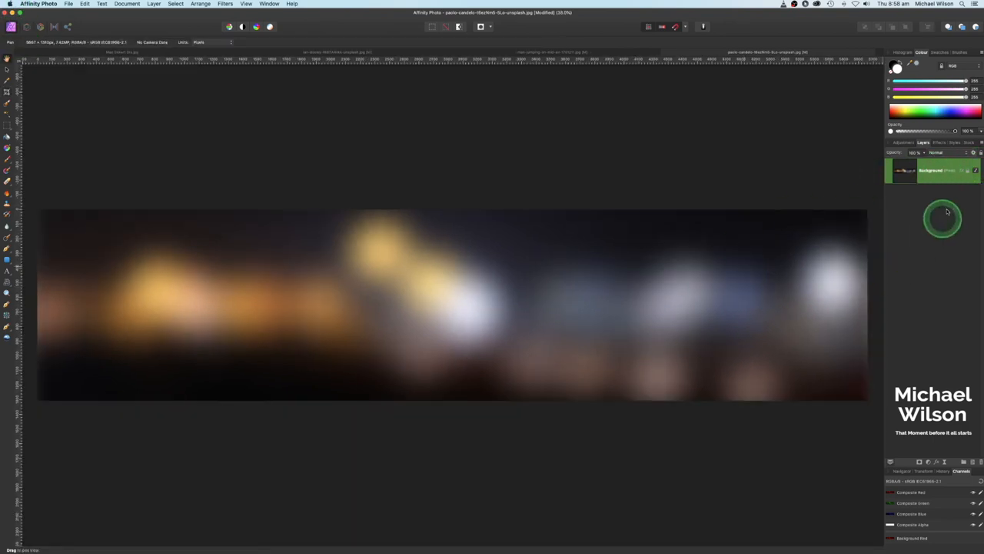
click(919, 461)
click(926, 479)
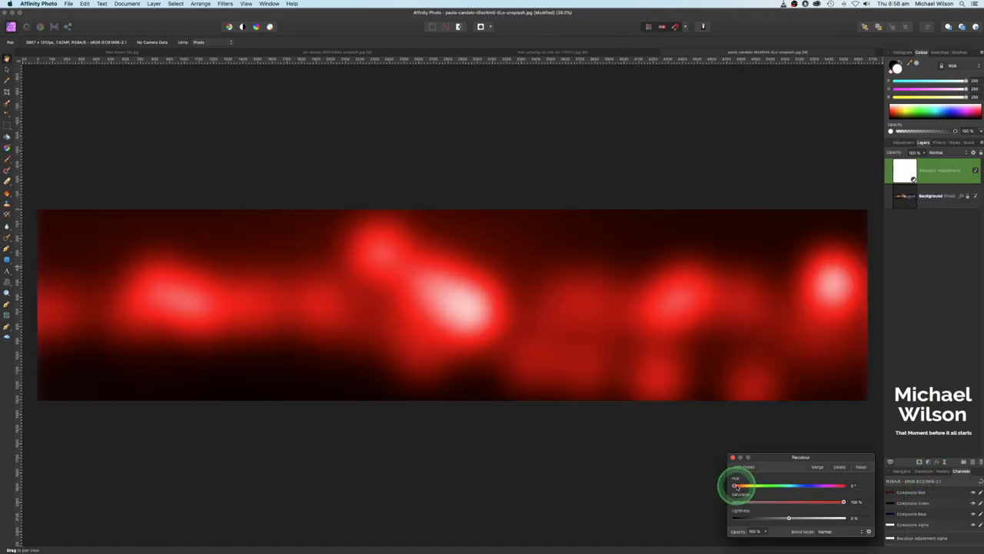
drag(736, 487, 746, 486)
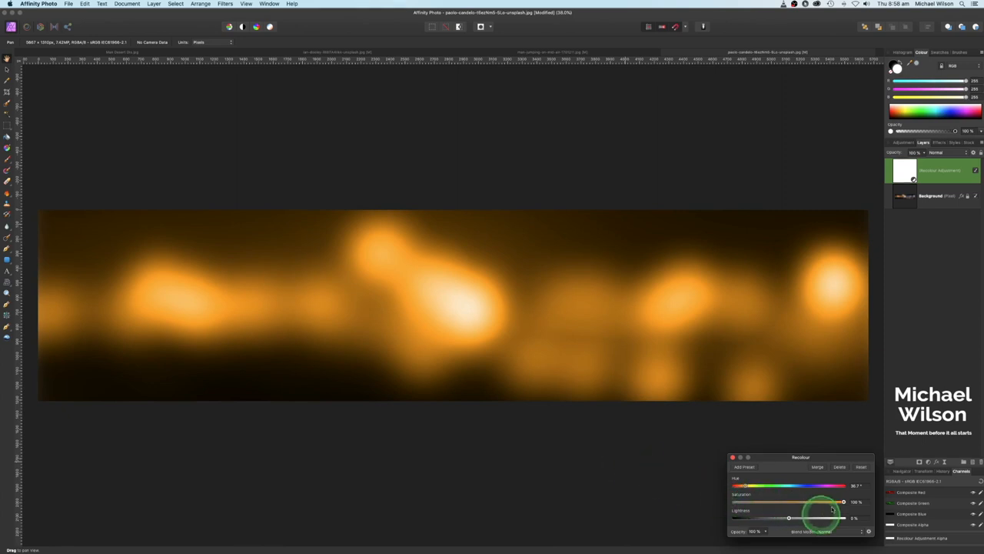
click(733, 457)
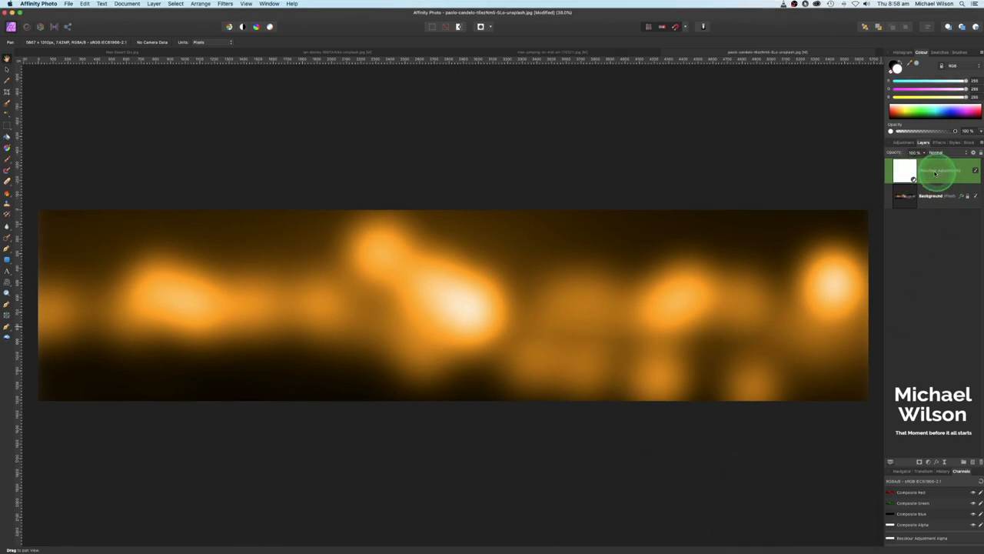
mouse_move(910, 197)
mouse_down()
mouse_move(925, 196)
mouse_move(921, 205)
mouse_up()
Step: Copy the recoloured lights layer and paste it into the desert photo with the jumping man
click(891, 173)
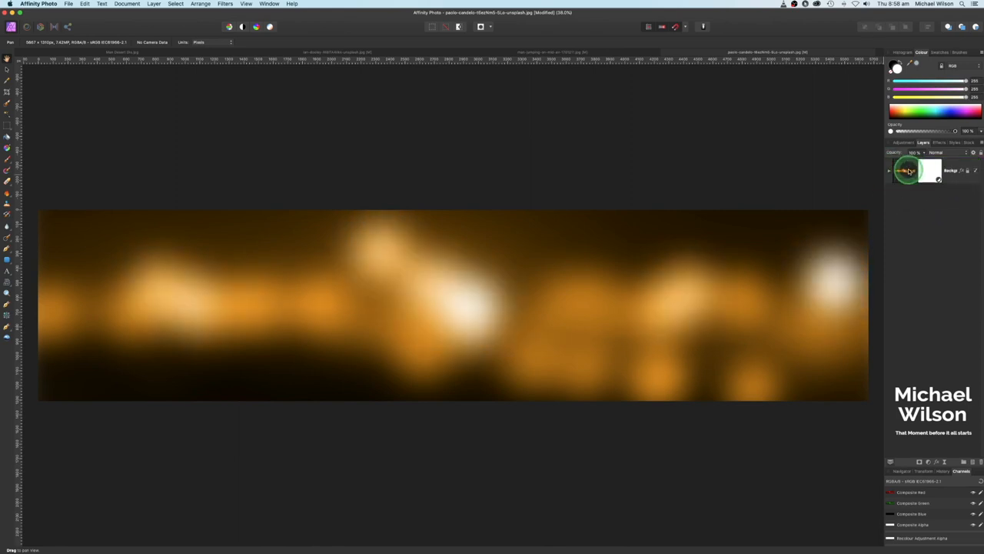
key(super+c)
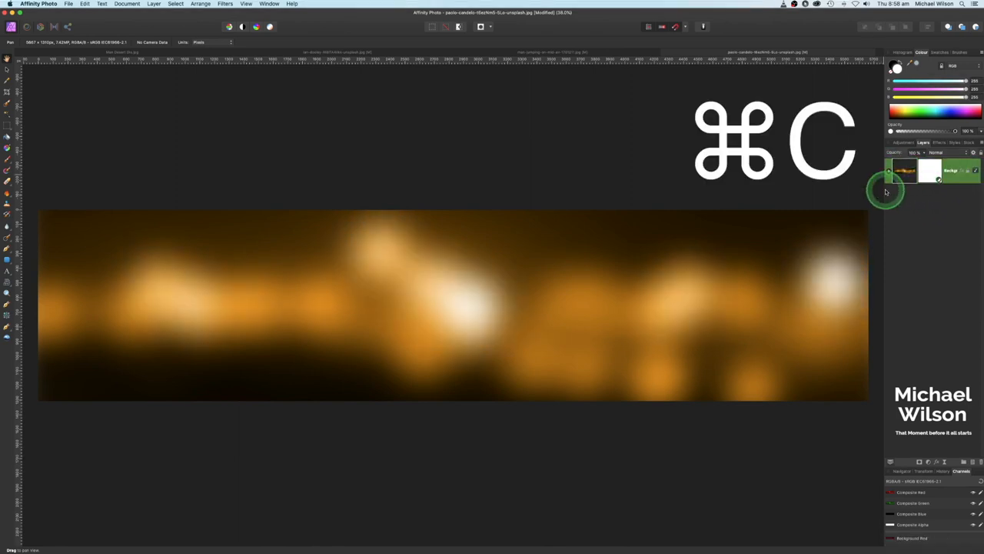
click(400, 52)
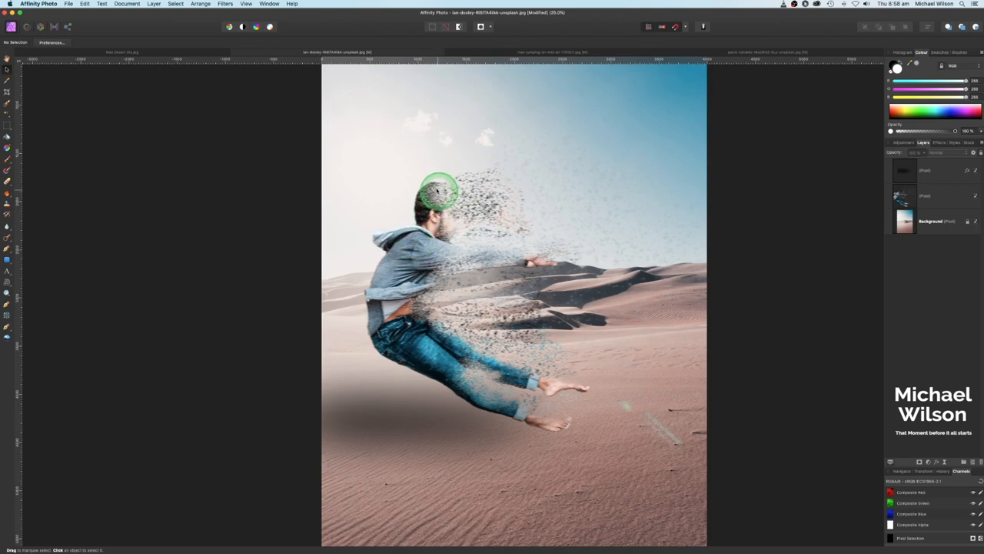
key(super+v)
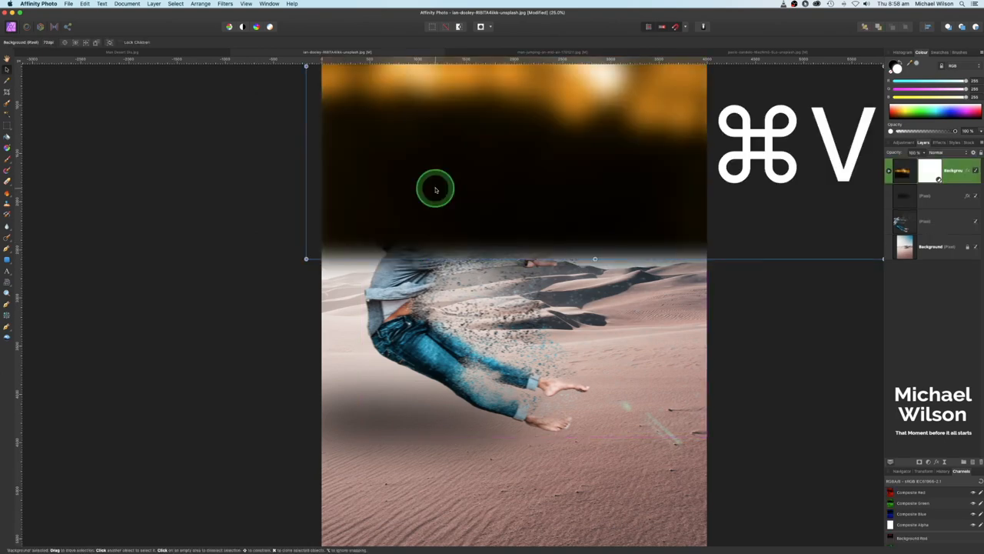
Step: Scale the pasted lights layer down over the man's torso and set its blend mode to Screen
click(7, 69)
drag(702, 169, 624, 385)
drag(518, 86, 520, 351)
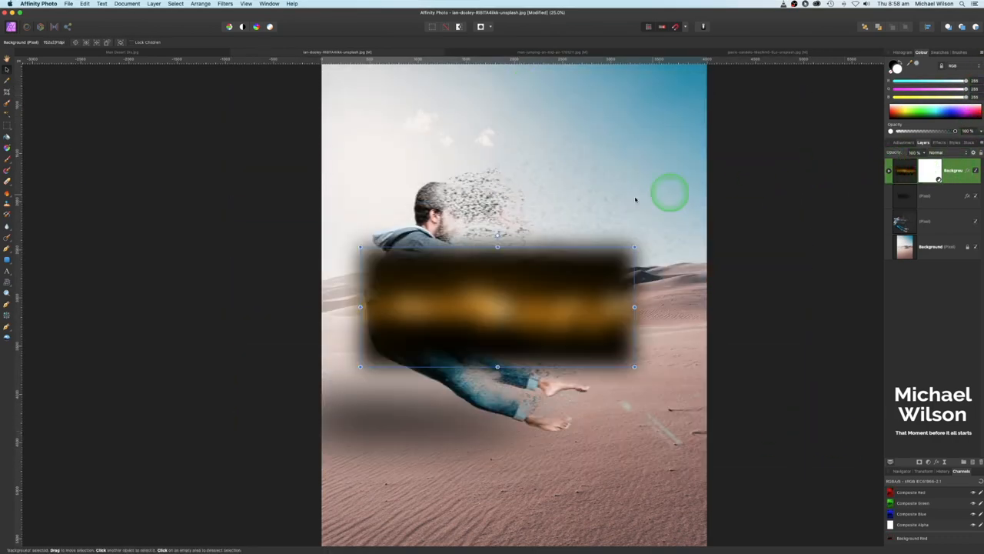
click(935, 152)
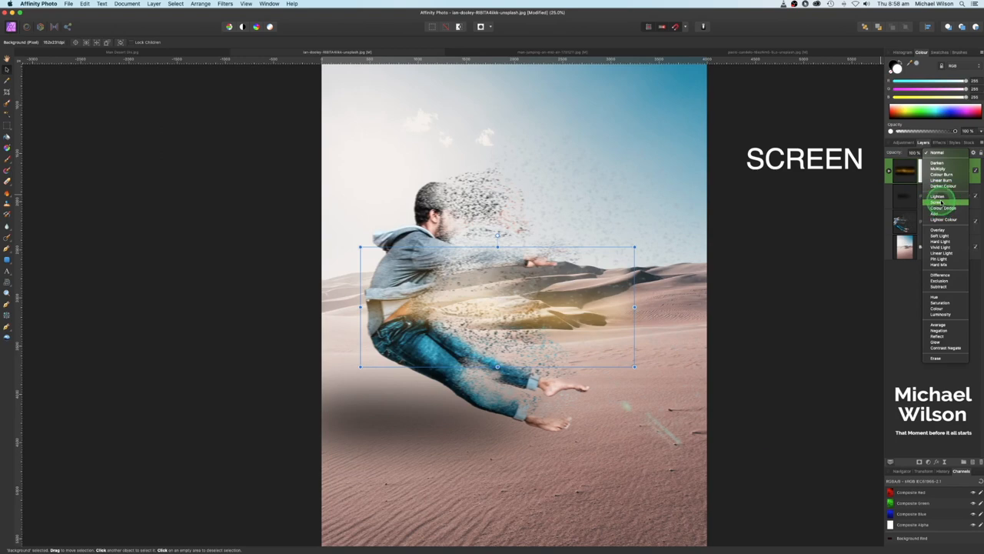
click(940, 192)
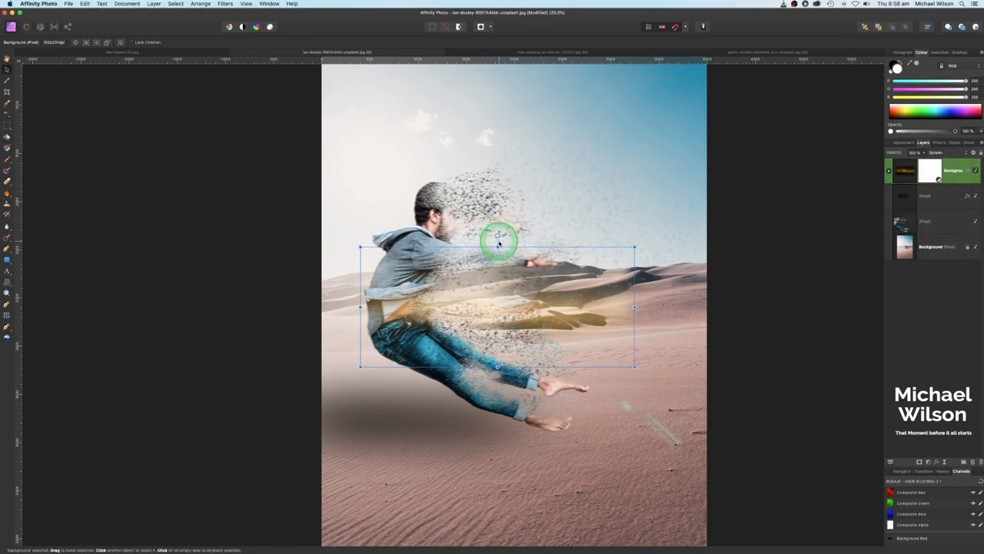
Step: Rotate and widen the lights layer along the man's dispersed side, and mesh-warp its edges inward to follow his curved body
drag(498, 235, 538, 282)
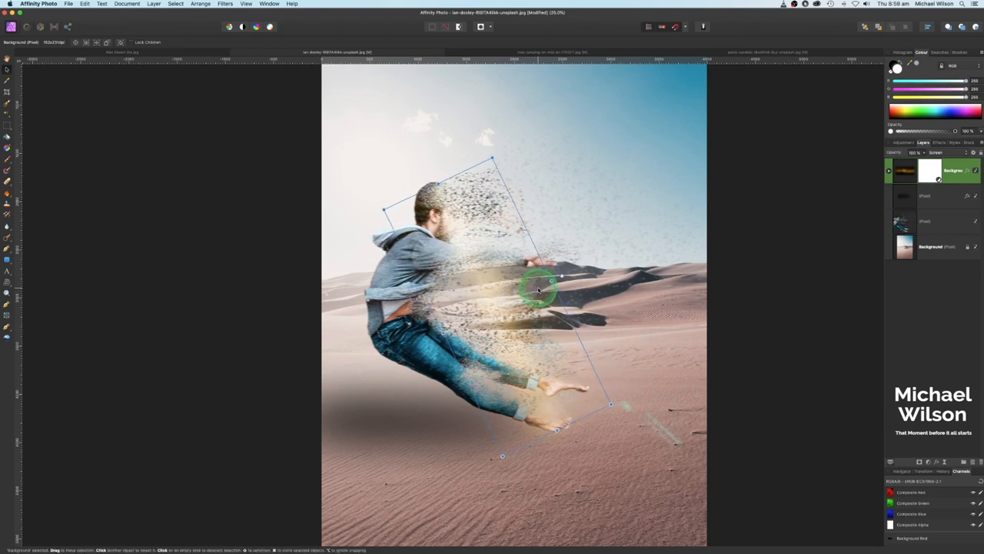
drag(440, 323, 478, 308)
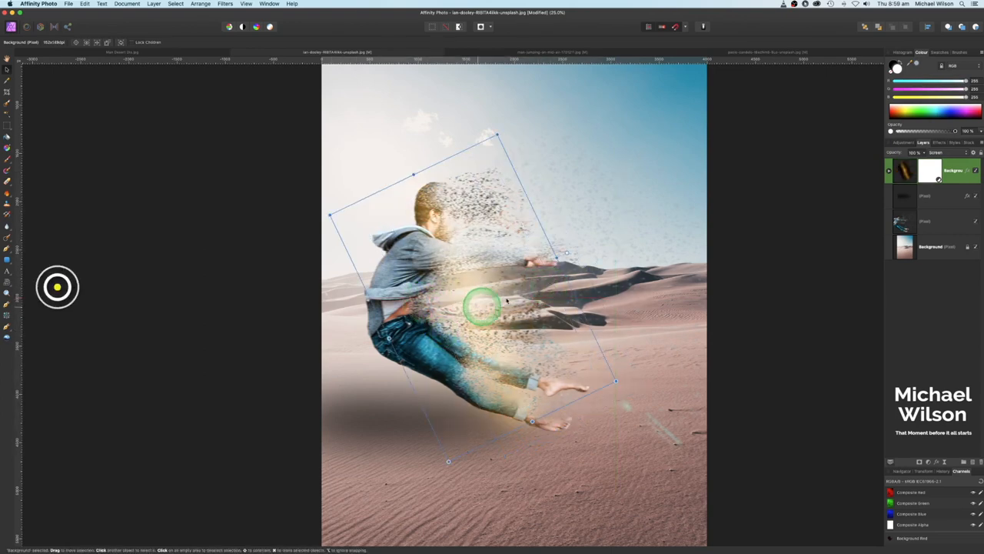
click(7, 283)
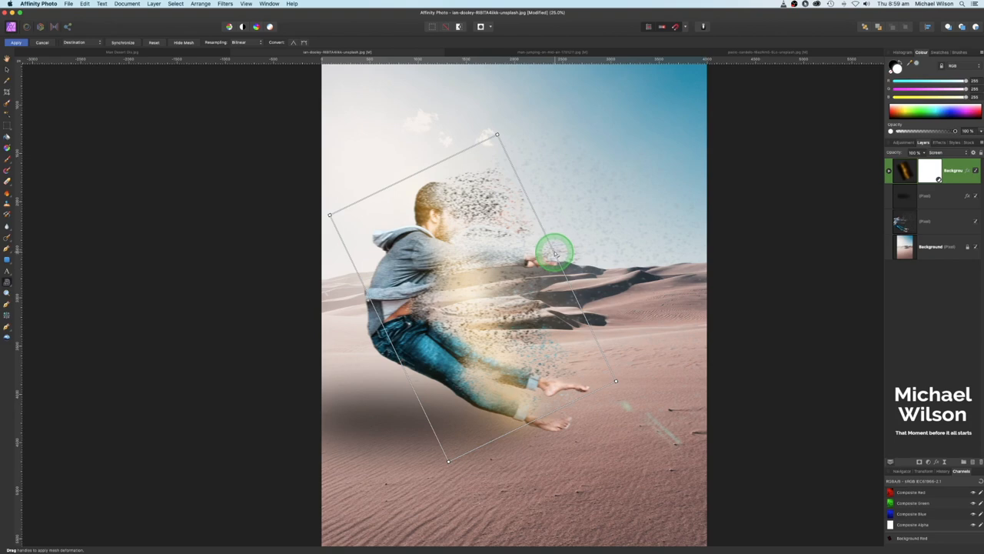
drag(555, 252, 525, 262)
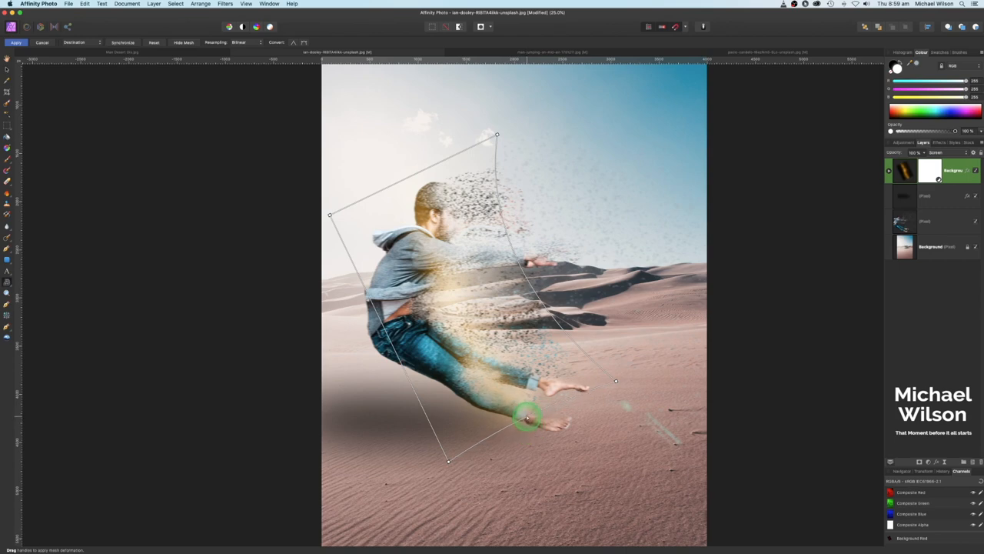
click(16, 42)
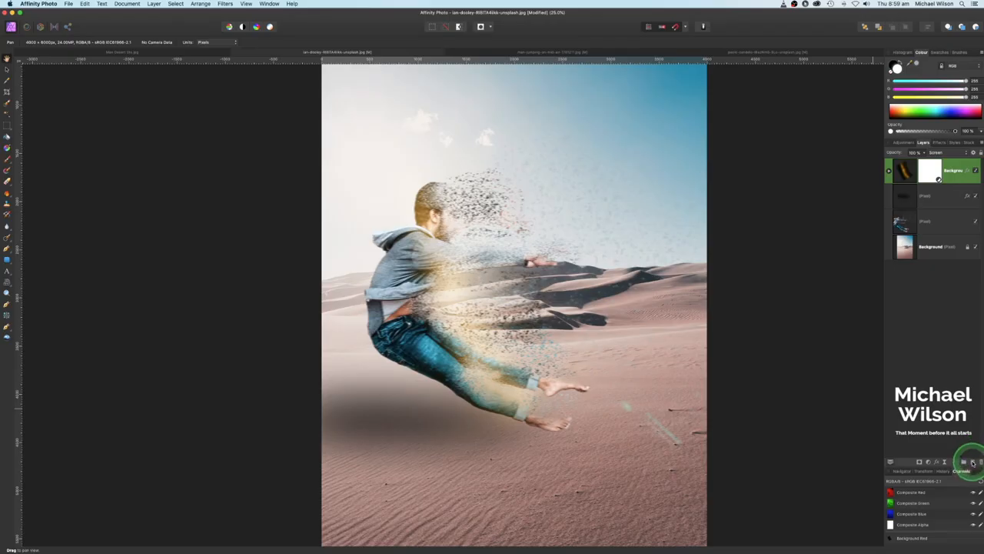
Step: Add a new pixel layer on top and choose orange as the paint brush colour
click(973, 463)
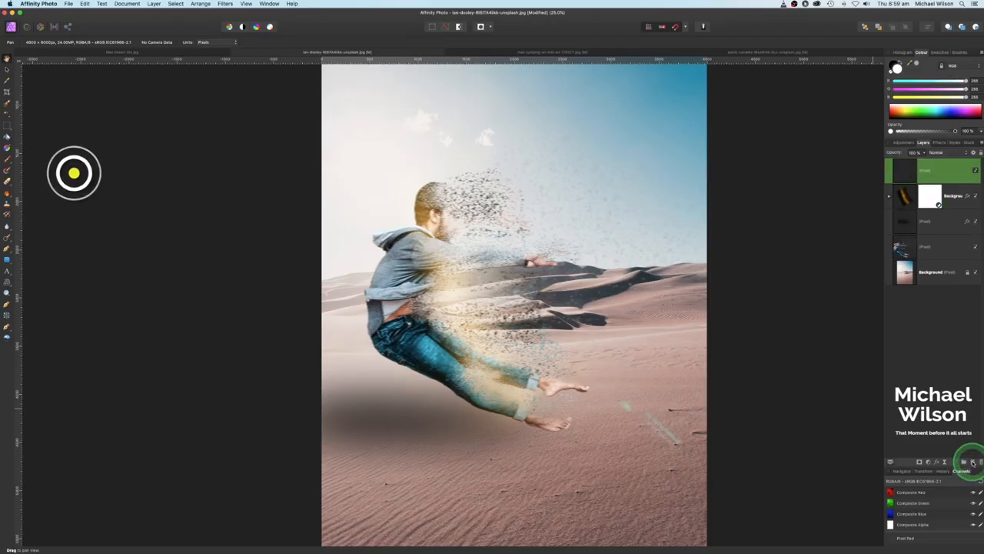
click(8, 159)
click(903, 110)
drag(900, 113, 894, 67)
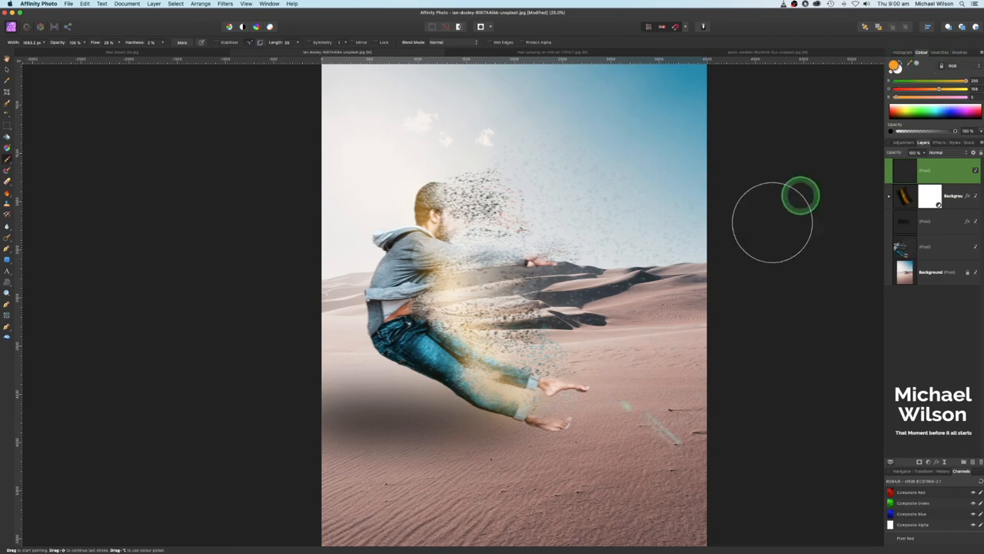
Step: Set the brush opacity to 50% and its flow to about 50%
click(83, 42)
drag(85, 51, 80, 51)
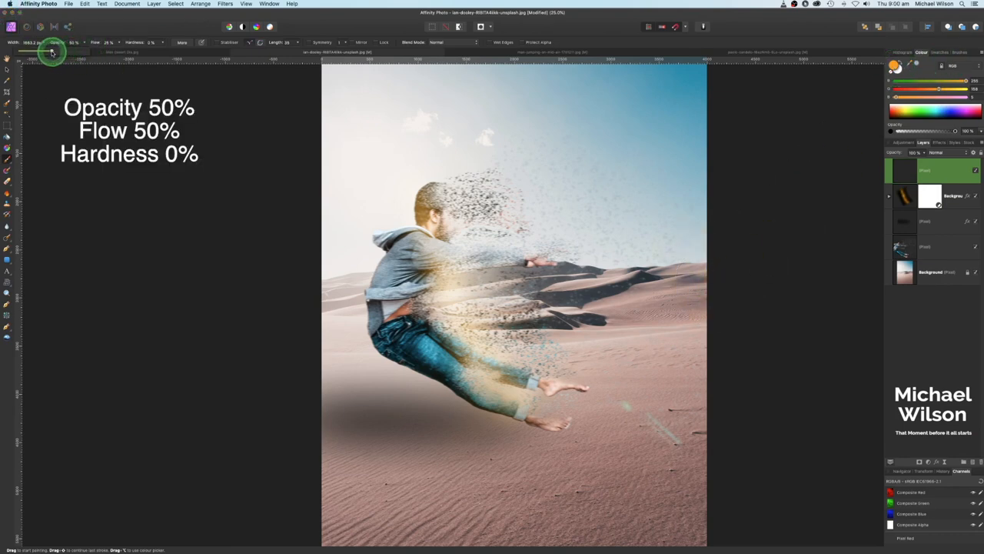
click(119, 43)
drag(119, 51, 150, 49)
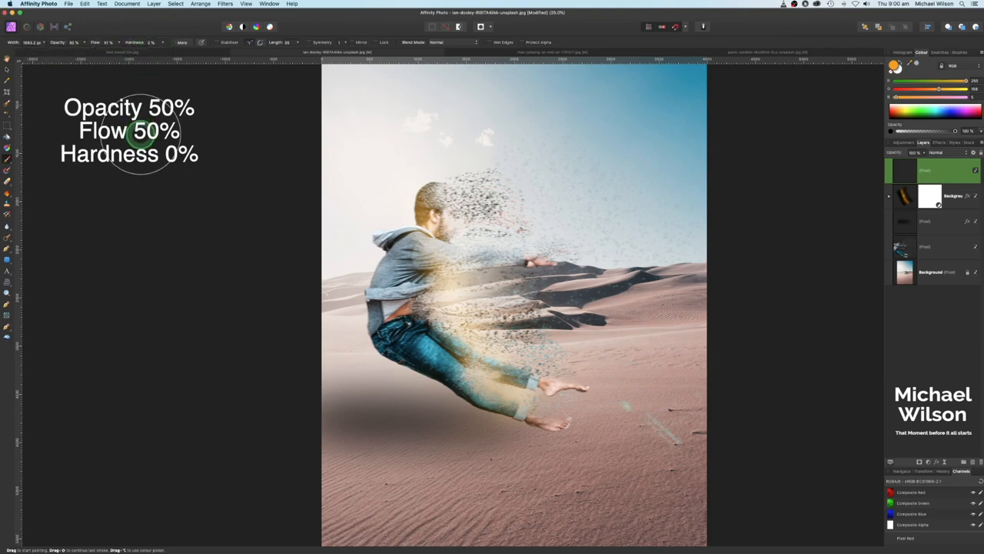
Step: Paint a large soft orange glow over the dispersed particles and the dunes beside them, and lower that layer's opacity to about 50%
key(])
key(])
key(])
click(505, 252)
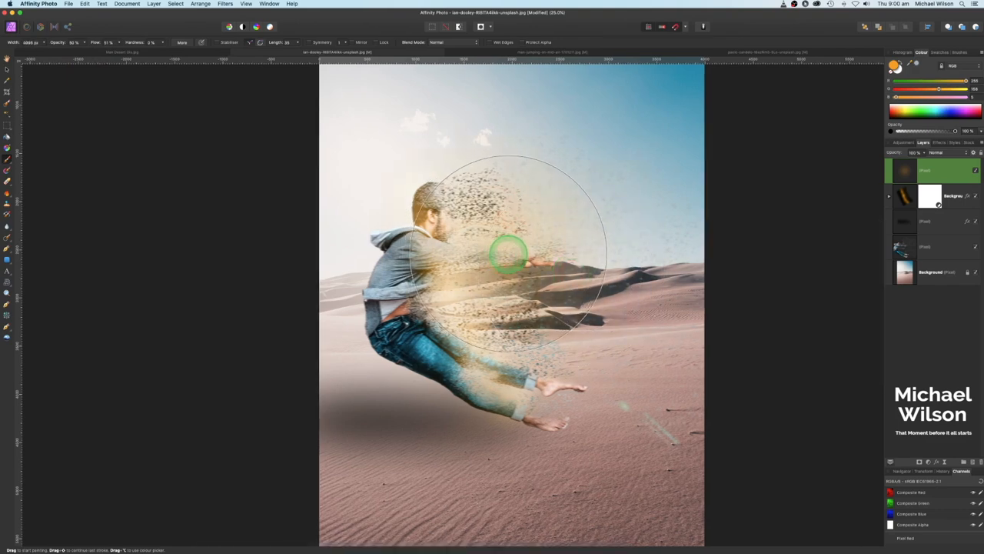
mouse_move(508, 252)
mouse_down()
mouse_move(564, 327)
mouse_move(626, 253)
mouse_up()
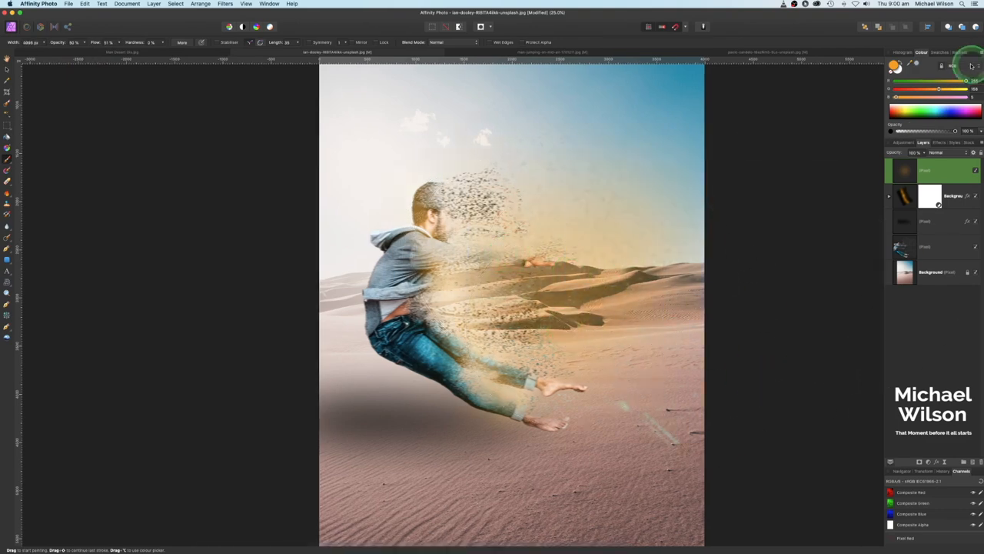
click(923, 153)
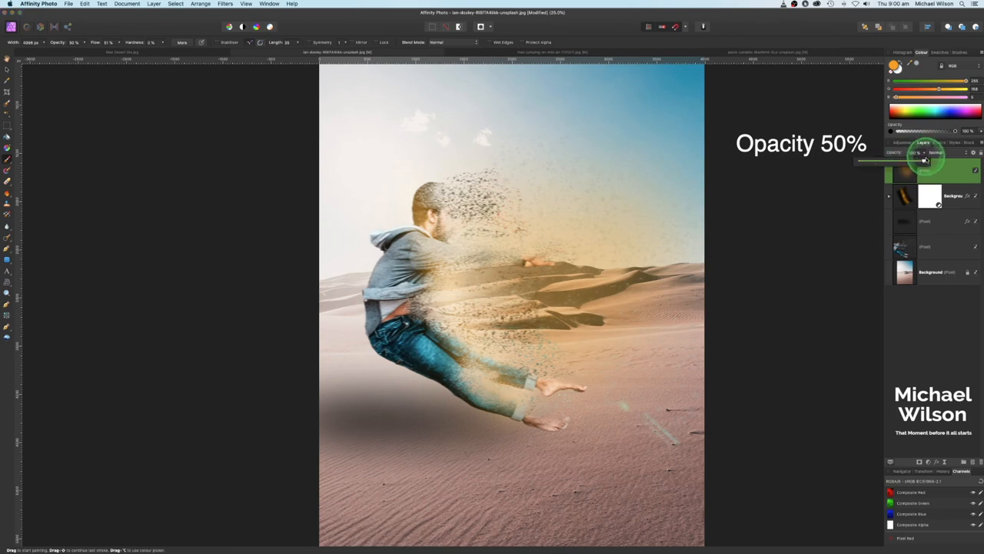
drag(924, 159, 899, 161)
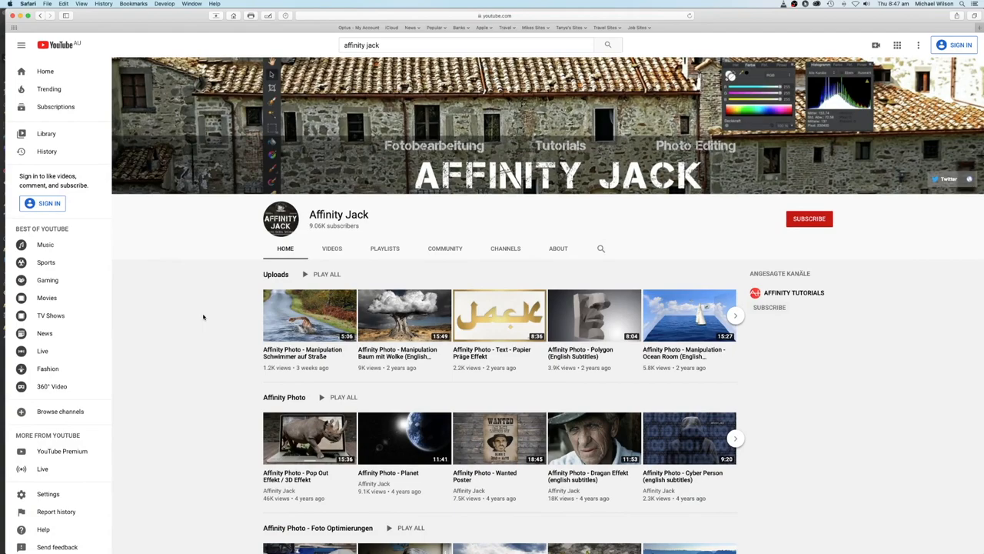
scroll(203, 316, down, 2)
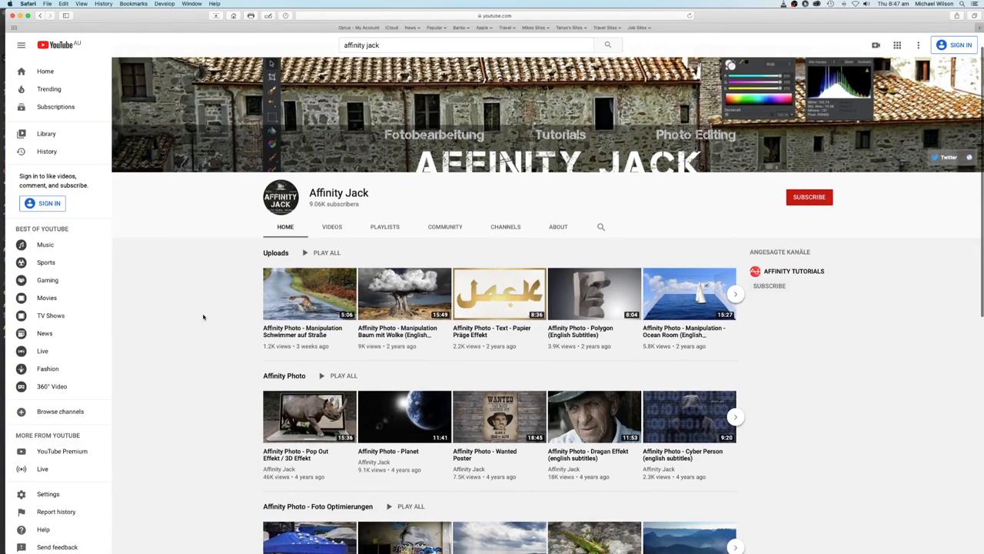